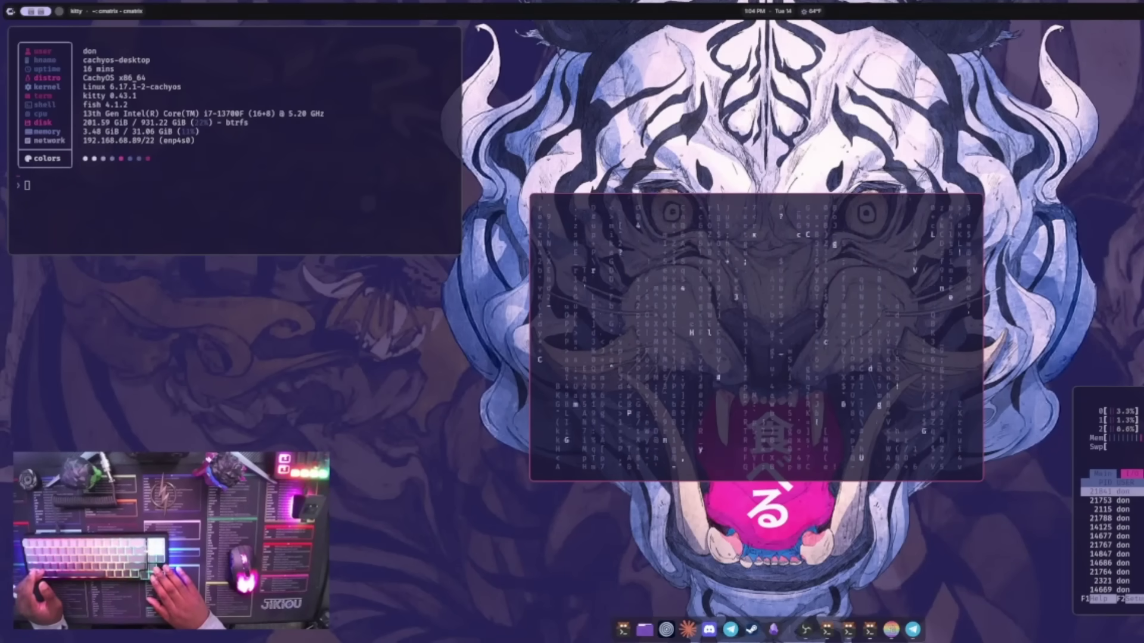
Switch to the empty second workspace and open a terminal on it.
{"action": "key", "text": "super+2"}
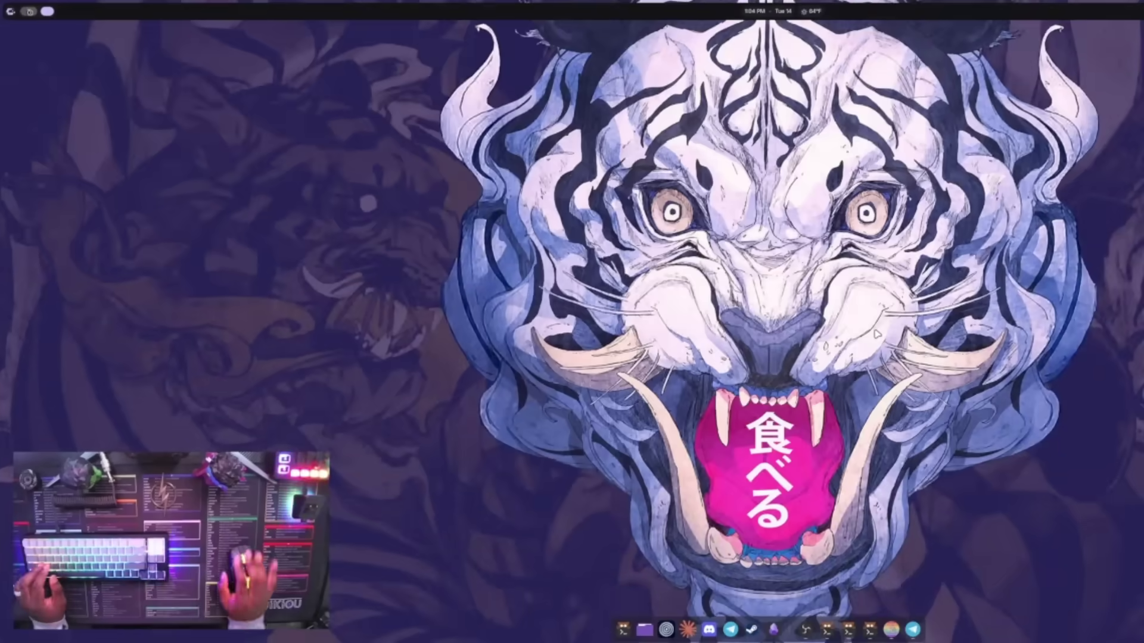
{"action": "key", "text": "super+1"}
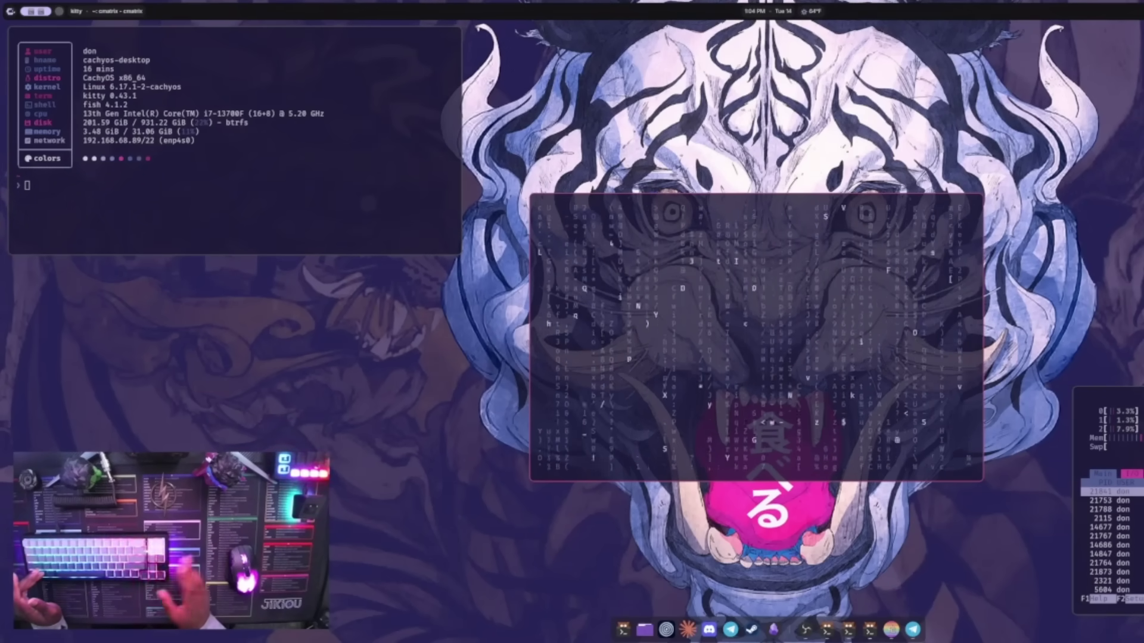
{"action": "key", "text": "super+2"}
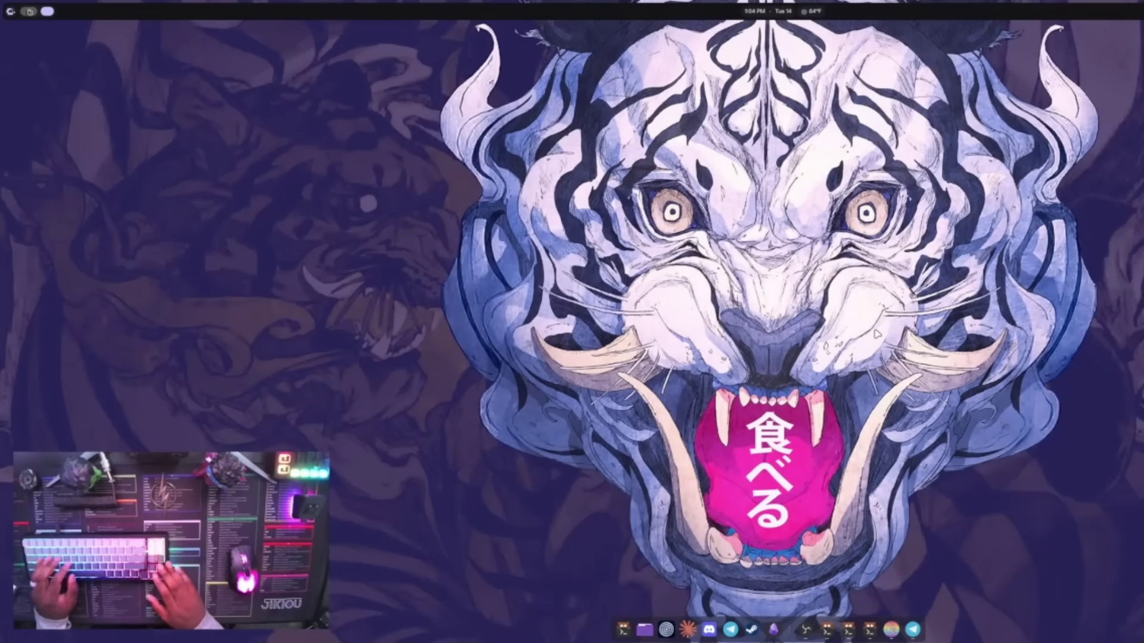
{"action": "key", "text": "super+Return"}
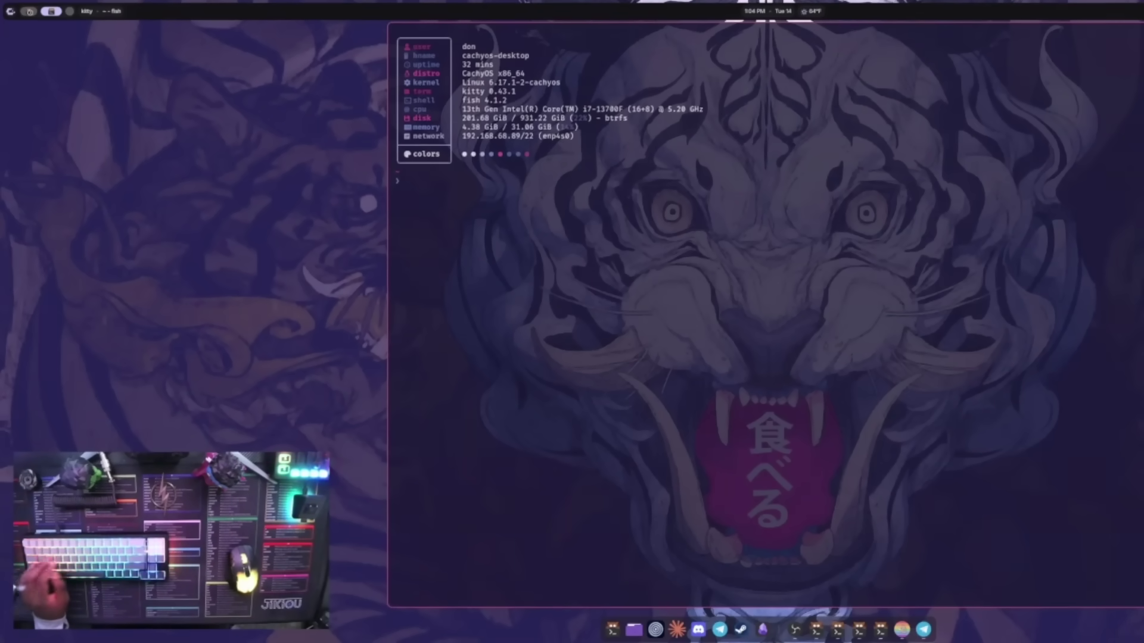
Move focus from the terminal to the neighbouring monitor's windows and back to the terminal.
{"action": "key", "text": "super+Right"}
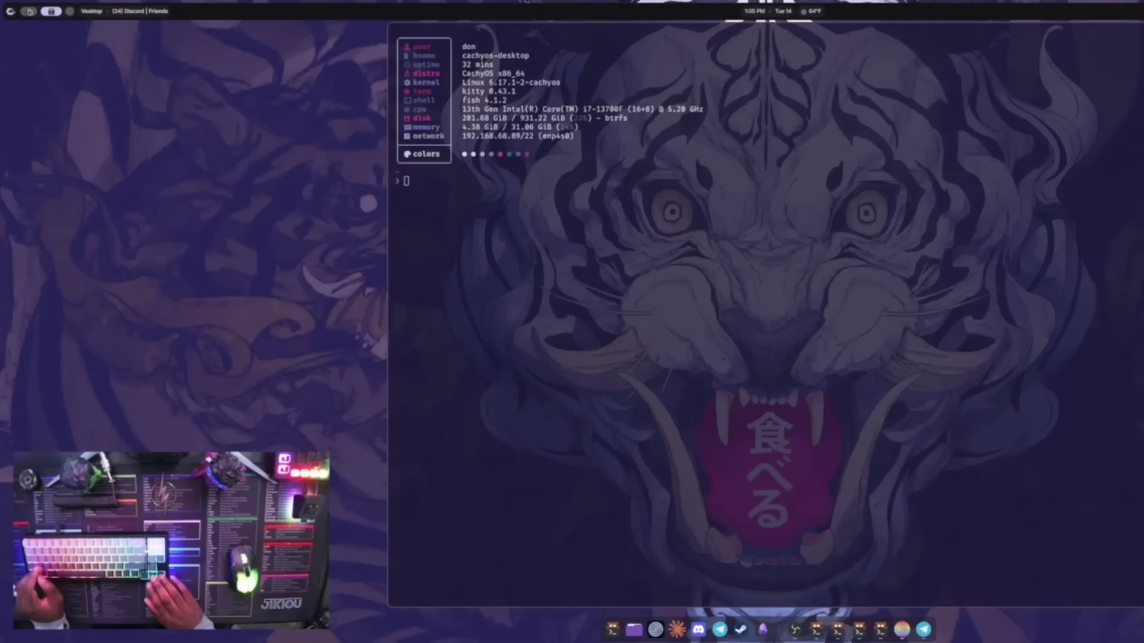
{"action": "key", "text": "super+Right"}
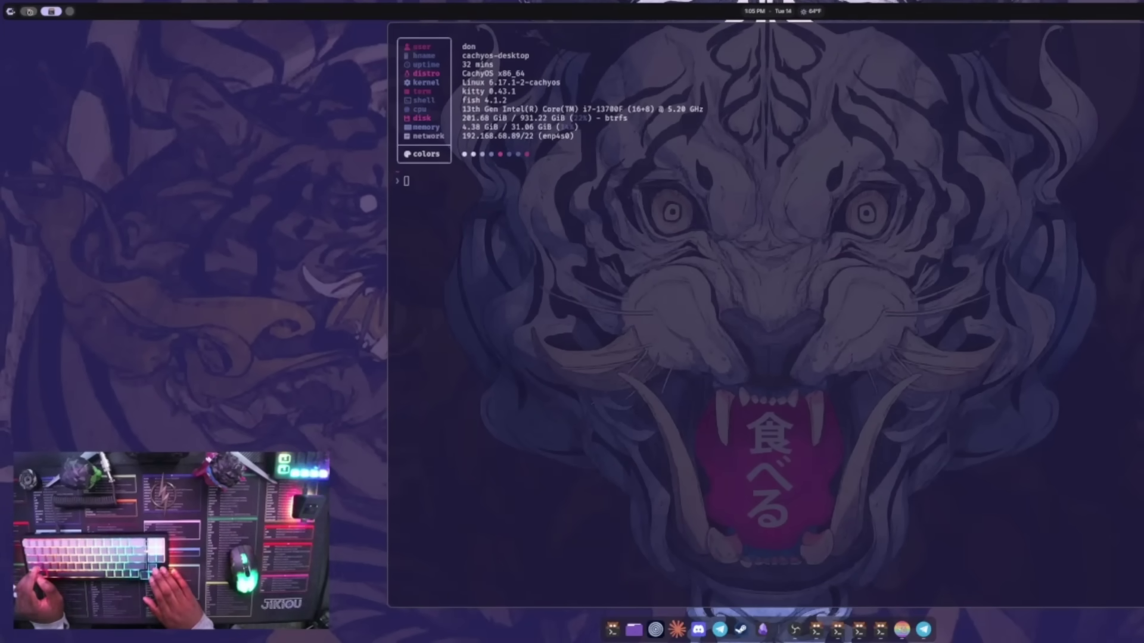
{"action": "key", "text": "super+Left"}
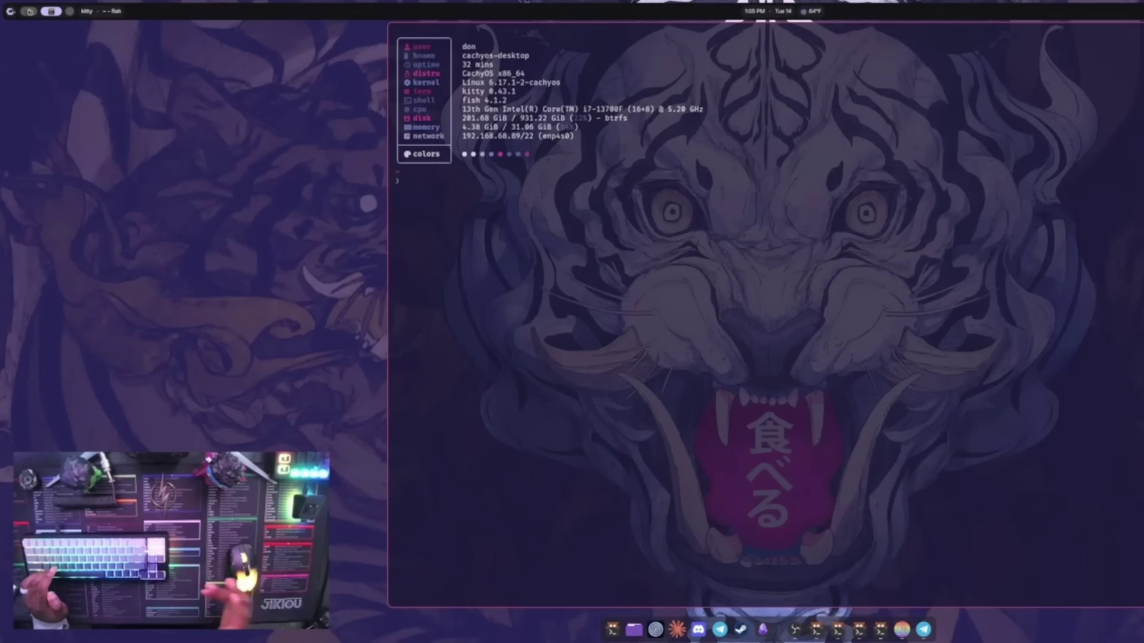
Browse the stacked workspaces in the overview and return to the terminal's workspace.
{"action": "key", "text": "super"}
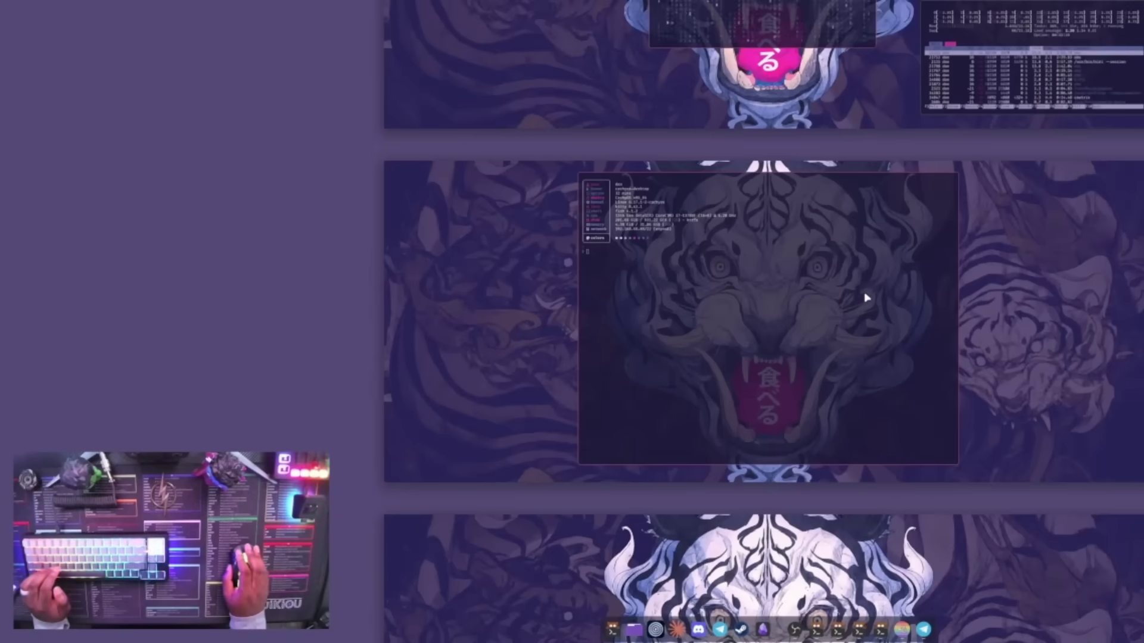
{"action": "scroll", "coordinate": [867, 373], "scroll_direction": "down", "scroll_amount": 1}
{"action": "scroll", "coordinate": [867, 373], "scroll_direction": "up", "scroll_amount": 2}
{"action": "scroll", "coordinate": [866, 372], "scroll_direction": "down", "scroll_amount": 2}
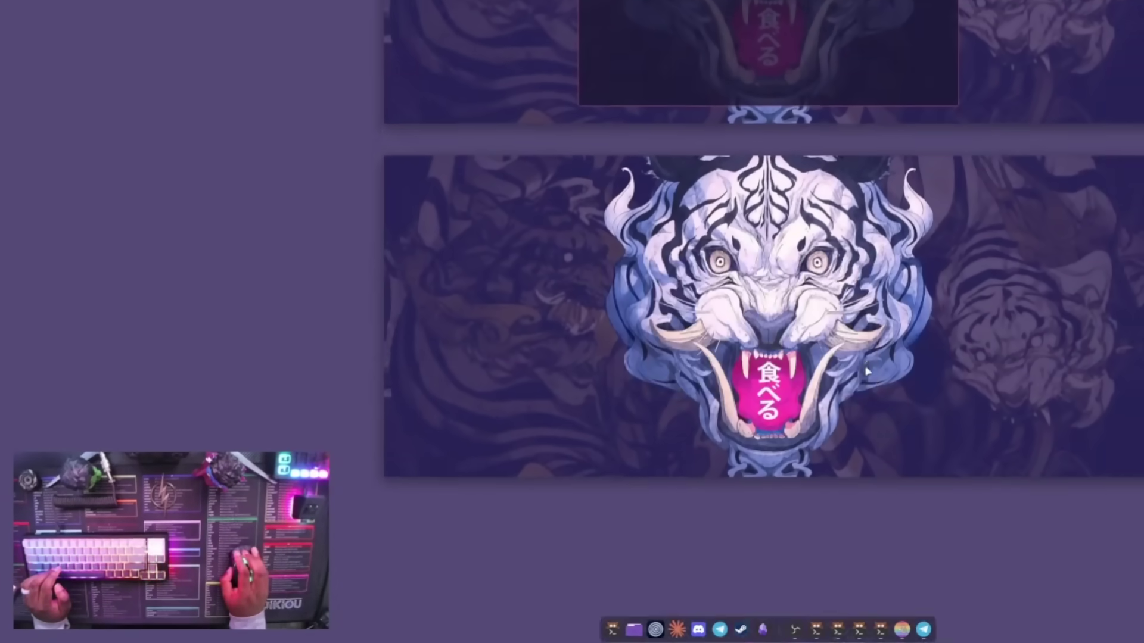
{"action": "scroll", "coordinate": [866, 372], "scroll_direction": "up", "scroll_amount": 2}
{"action": "scroll", "coordinate": [867, 372], "scroll_direction": "down", "scroll_amount": 1}
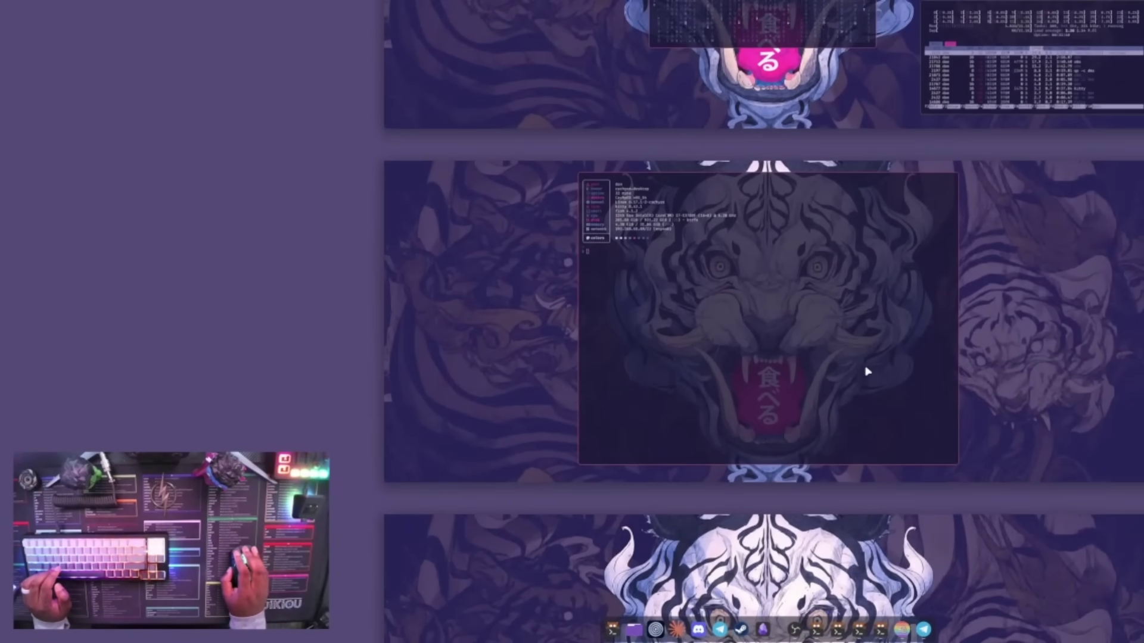
{"action": "scroll", "coordinate": [875, 271], "scroll_direction": "down", "scroll_amount": 1}
{"action": "scroll", "coordinate": [882, 302], "scroll_direction": "up", "scroll_amount": 2}
{"action": "scroll", "coordinate": [881, 302], "scroll_direction": "down", "scroll_amount": 1}
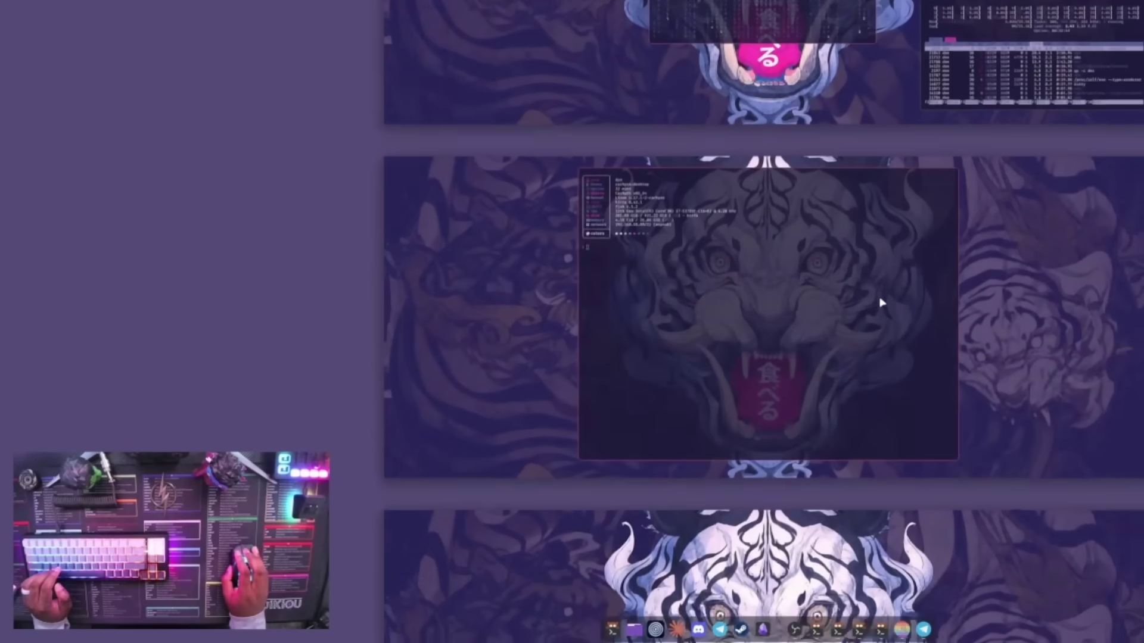
{"action": "key", "text": "super"}
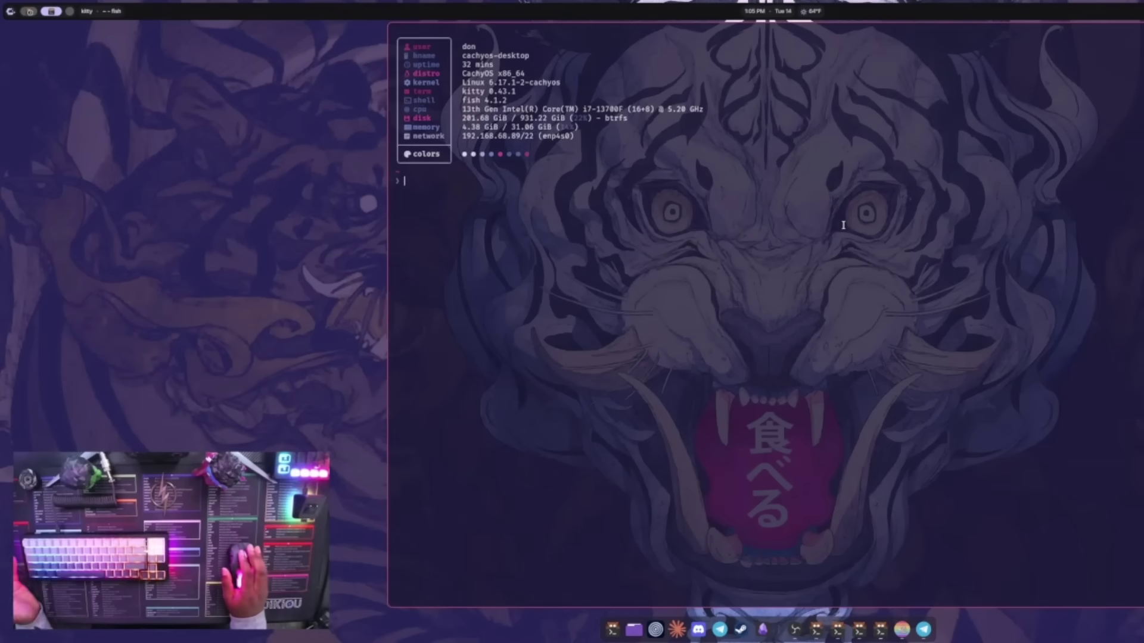
Take a screenshot of a region that starts beside the terminal and covers its central area.
{"action": "key", "text": "Print"}
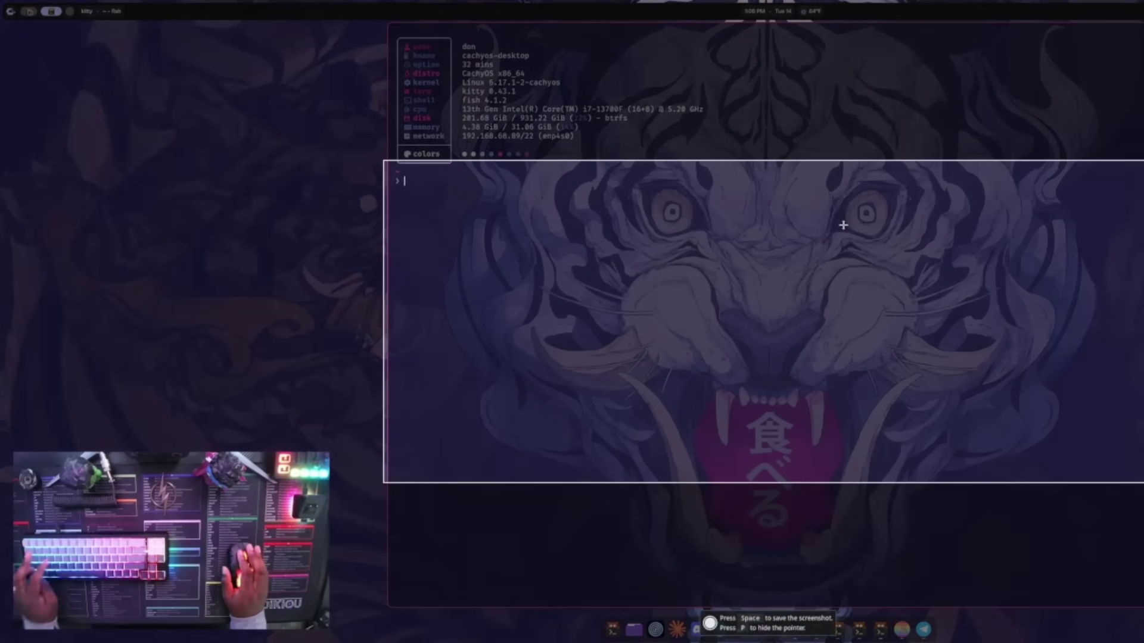
{"action": "left_click_drag", "start_coordinate": [218, 98], "coordinate": [1143, 491]}
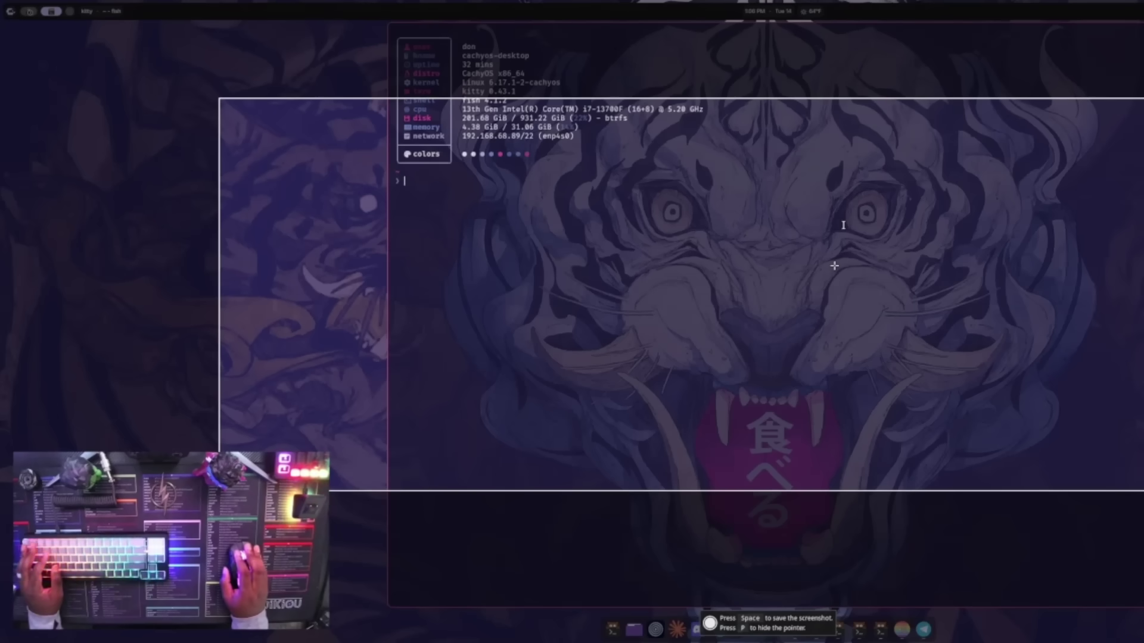
{"action": "key", "text": "space"}
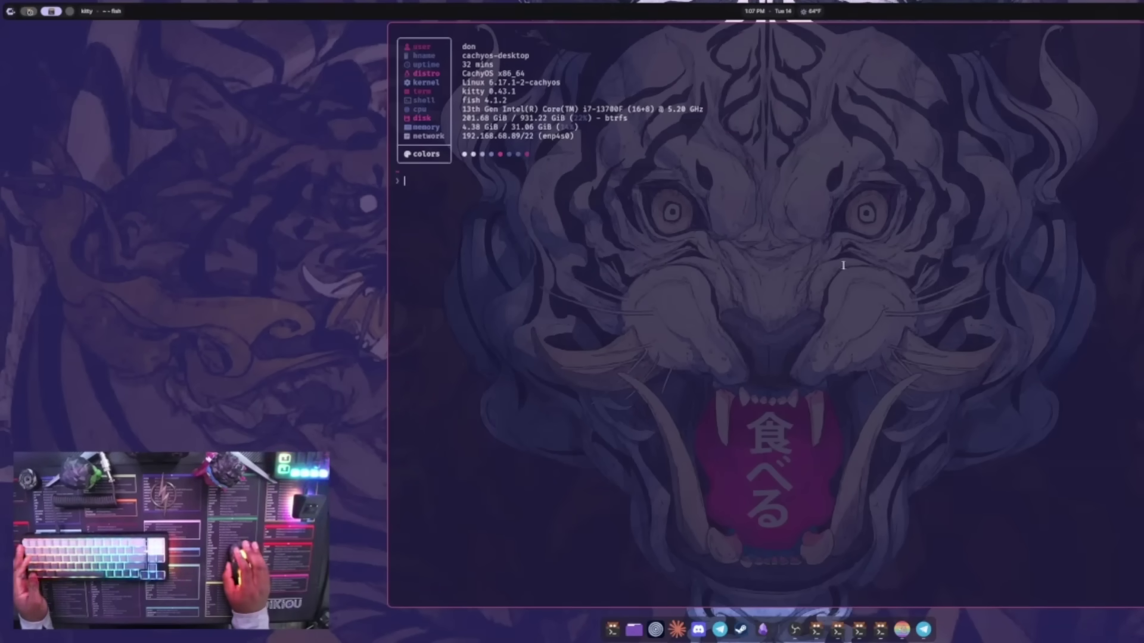
Open two more terminals in columns beside the first and focus the last one.
{"action": "key", "text": "super+Return"}
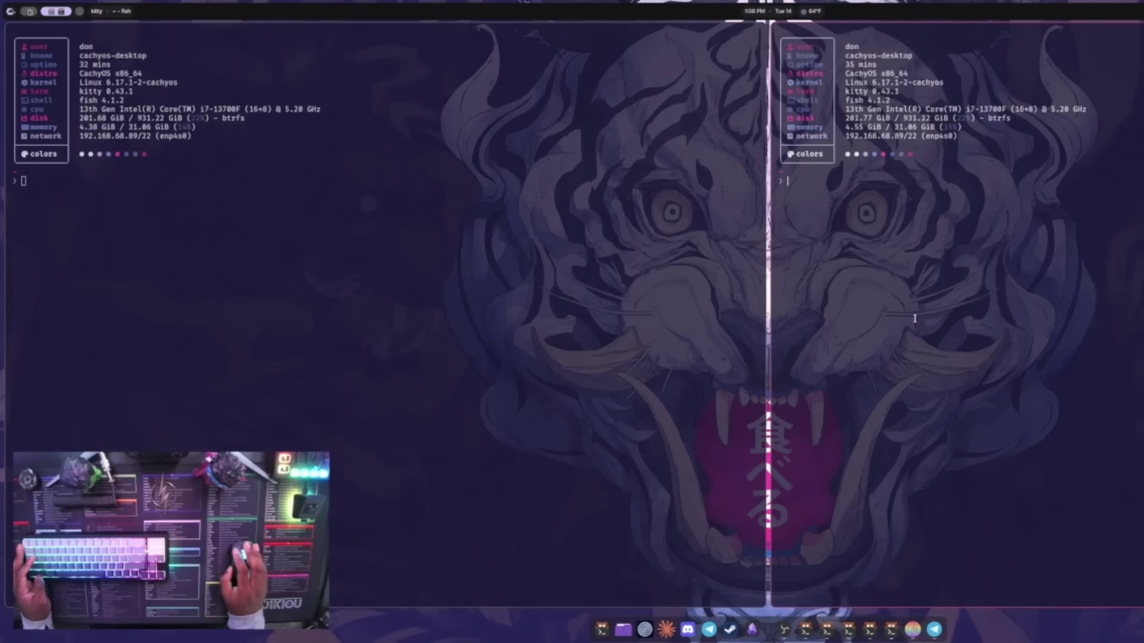
{"action": "key", "text": "super+t"}
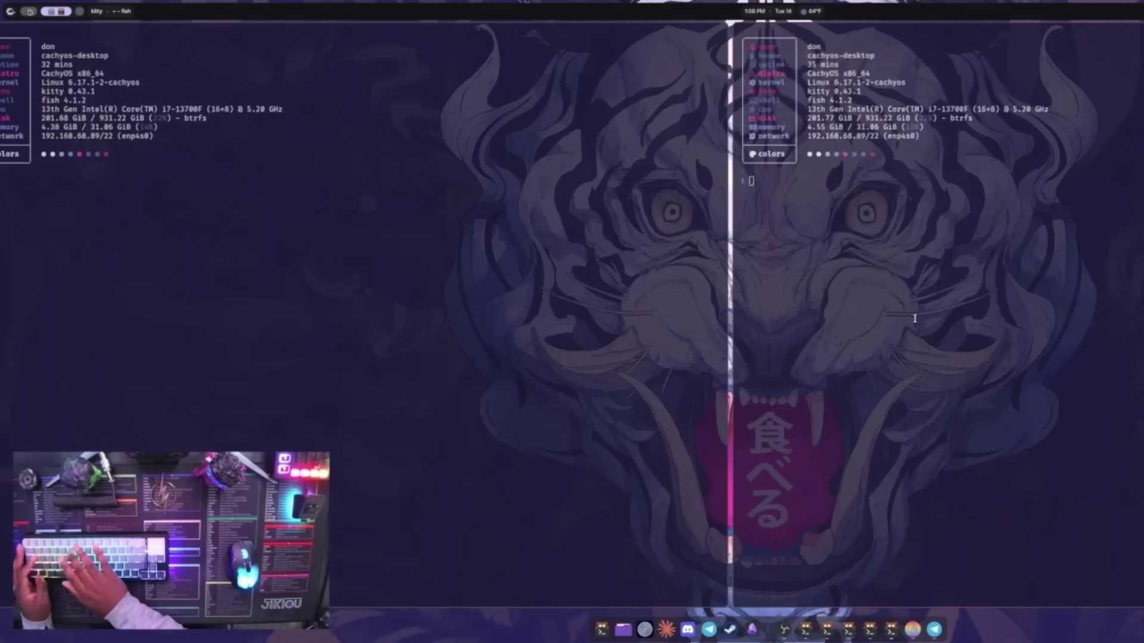
{"action": "key", "text": "super+Right"}
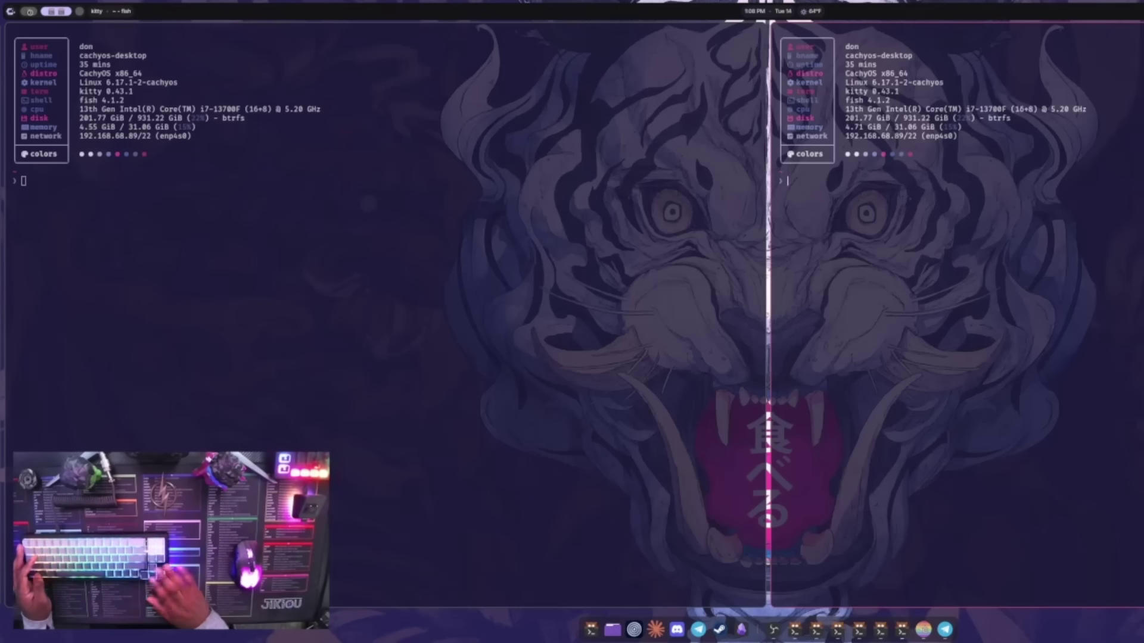
Cycle focus back and forth across the three terminal columns.
{"action": "key", "text": "super+Left"}
{"action": "key", "text": "super+Left"}
{"action": "key", "text": "super+Right"}
{"action": "key", "text": "super+Right"}
{"action": "key", "text": "super+Left"}
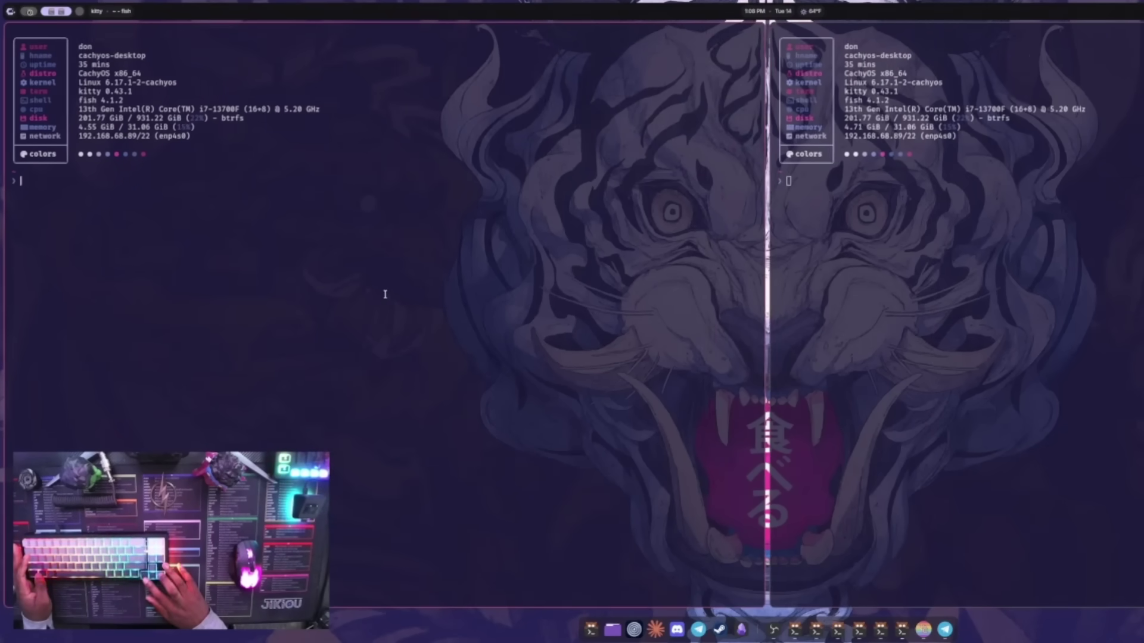
Move the first terminal's column to the right so it sits between the other two terminals.
{"action": "key", "text": "super+Left"}
{"action": "key", "text": "super+shift+Right"}
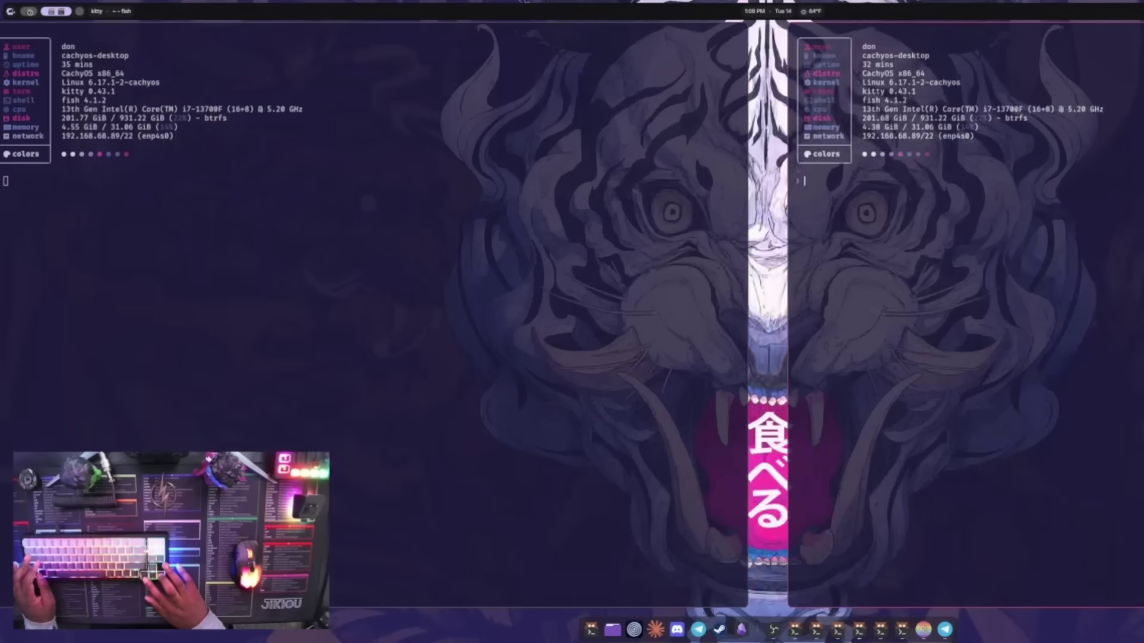
{"action": "key", "text": "super+shift+Right"}
{"action": "key", "text": "super+Right"}
{"action": "key", "text": "super+Left"}
{"action": "key", "text": "super+Right"}
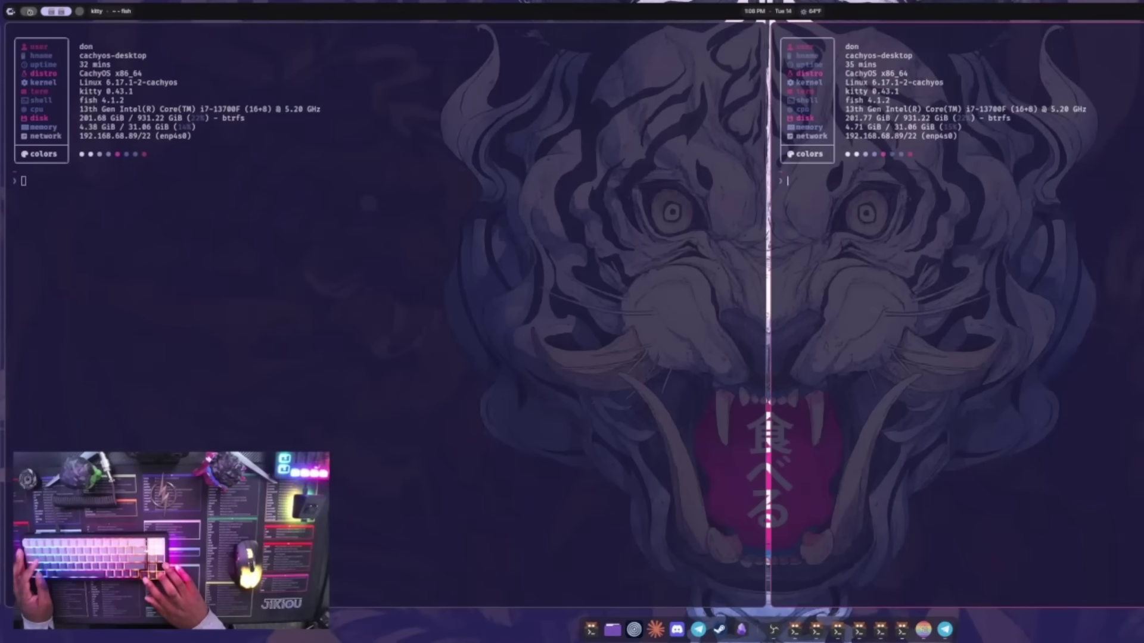
Swap the last terminal column with its neighbour and back again, and return focus to the first column.
{"action": "key", "text": "super+shift+Left"}
{"action": "key", "text": "super+shift+Right"}
{"action": "key", "text": "super+Left"}
{"action": "key", "text": "super+Left"}
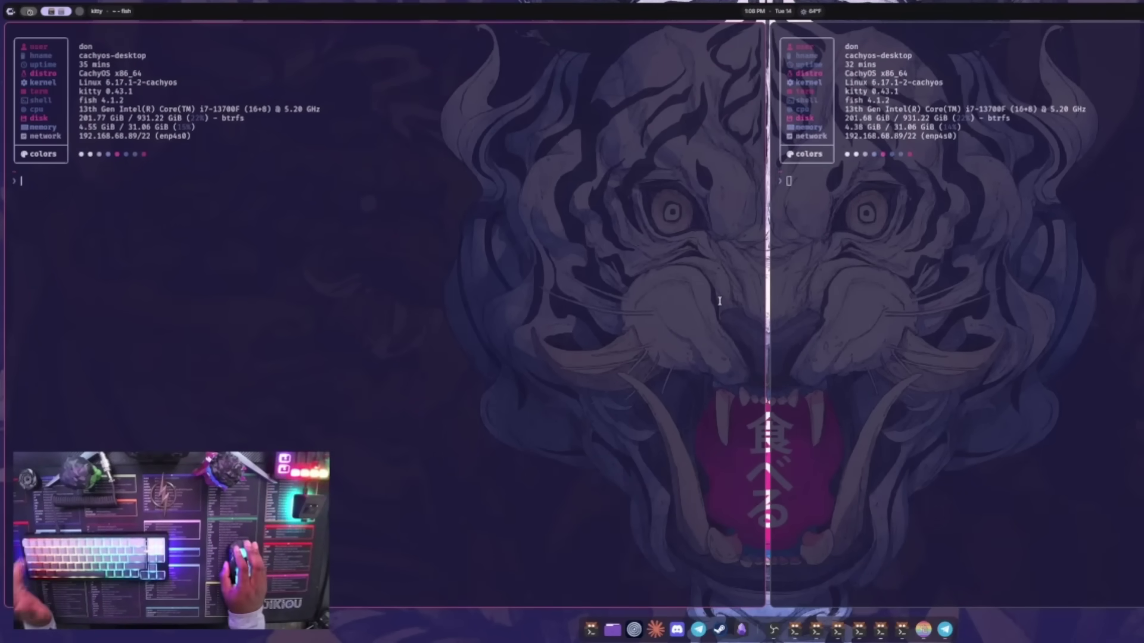
Focus the first terminal and switch its column to the preset width of two thirds of the screen.
{"action": "left_click", "coordinate": [899, 320]}
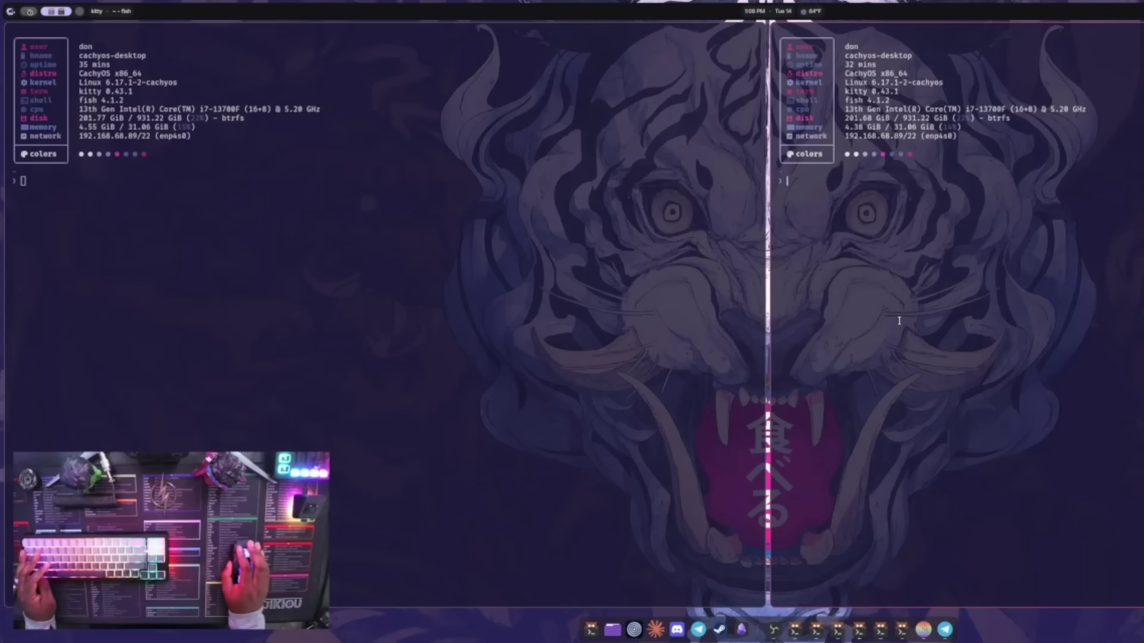
{"action": "left_click", "coordinate": [684, 308]}
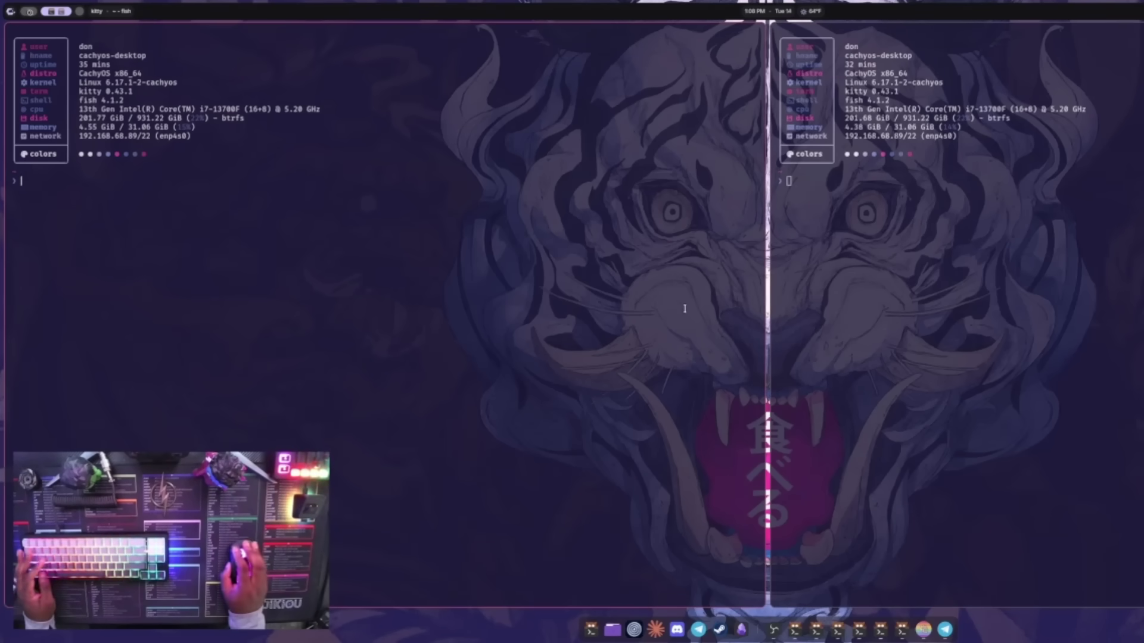
{"action": "key", "text": "super+r"}
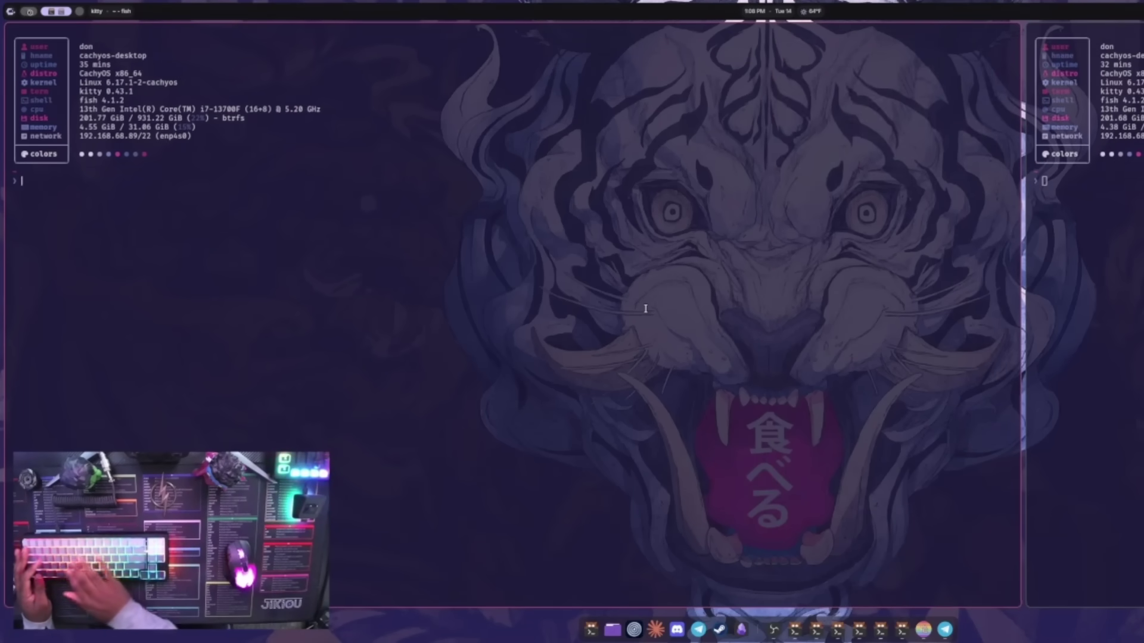
Open another terminal beside the widened first column and shift focus back and forth between the two.
{"action": "key", "text": "super+Right"}
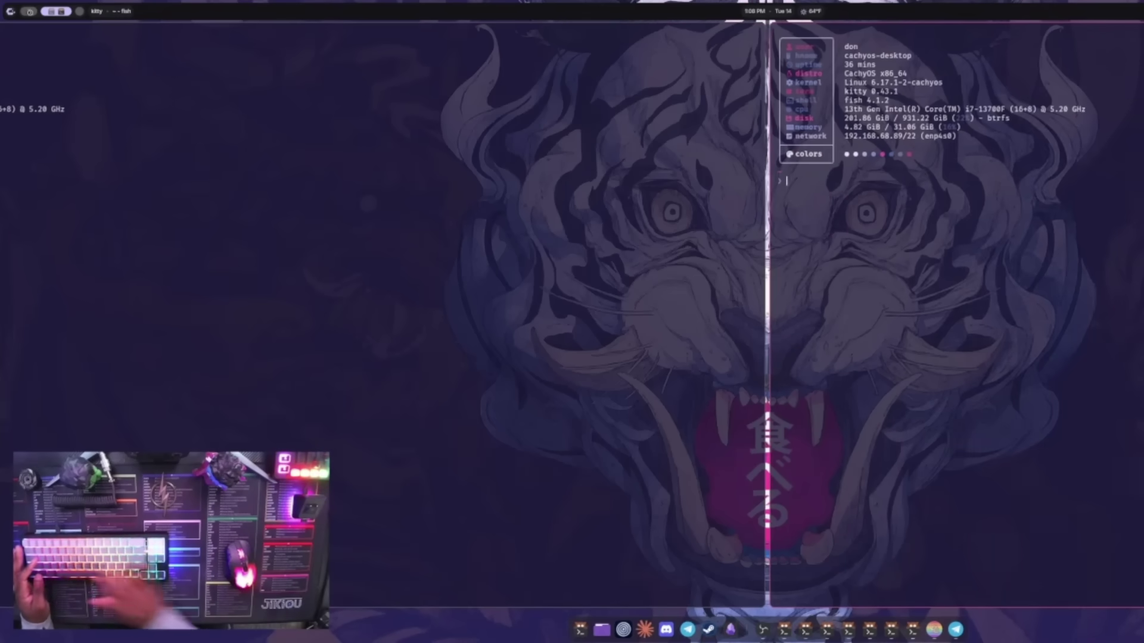
{"action": "key", "text": "super+Left"}
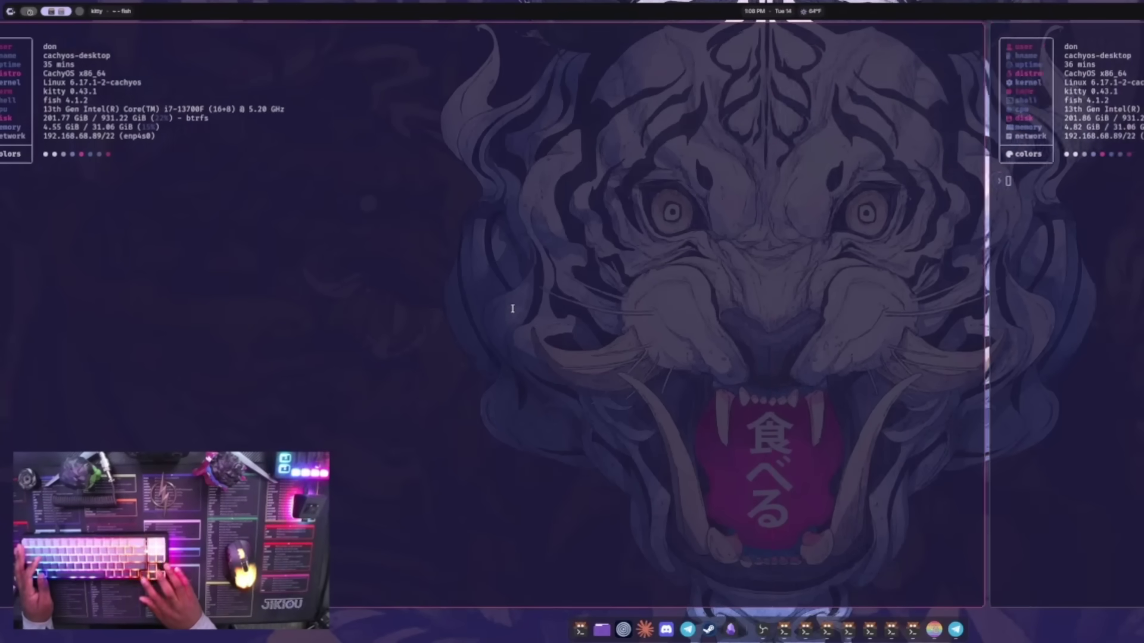
{"action": "key", "text": "super+Right"}
{"action": "key", "text": "super+Left"}
{"action": "key", "text": "super+Right"}
{"action": "key", "text": "super+Left"}
{"action": "key", "text": "super+Right"}
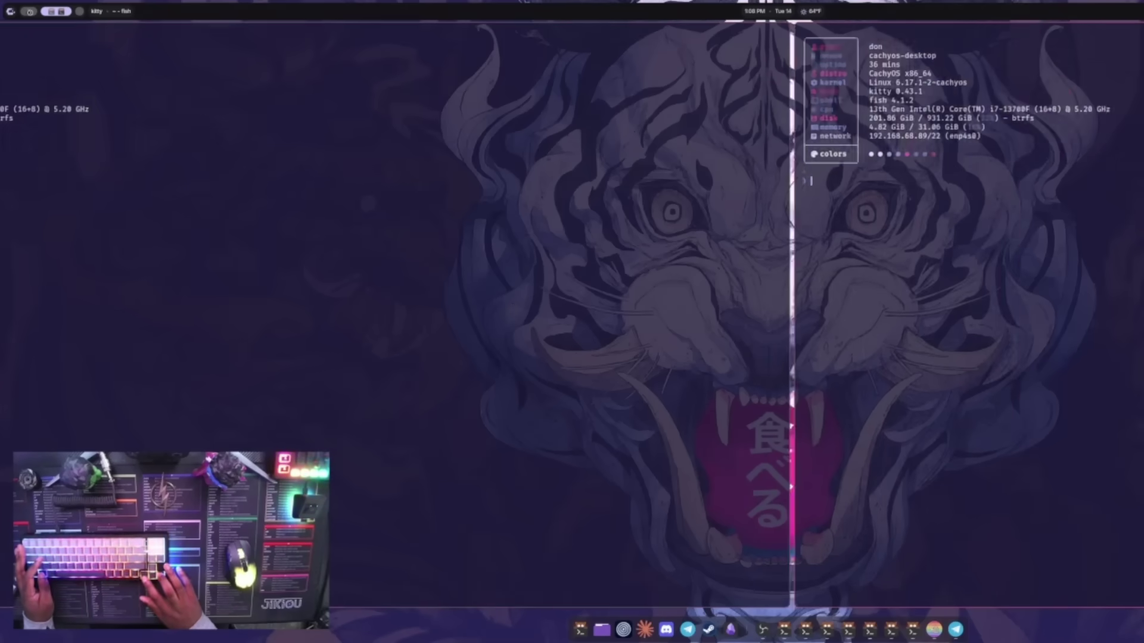
{"action": "key", "text": "super+Left"}
Maximize the first terminal's column, check the neighbouring terminals, and return the column to half the screen width.
{"action": "key", "text": "super+f"}
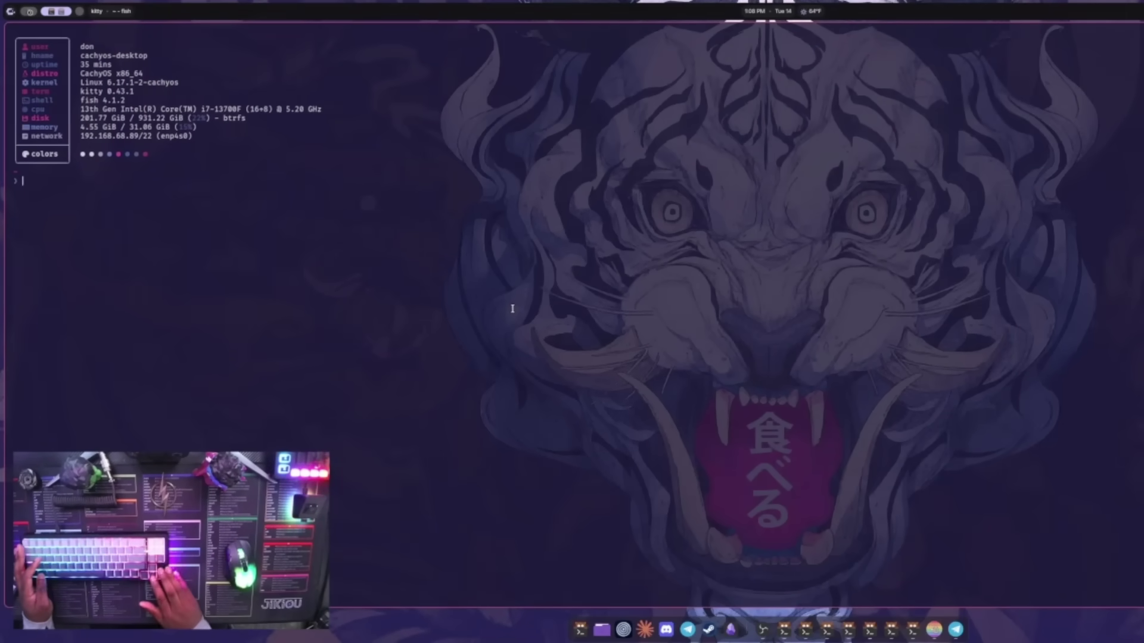
{"action": "key", "text": "super+Right"}
{"action": "key", "text": "super+Right"}
{"action": "key", "text": "super+Right"}
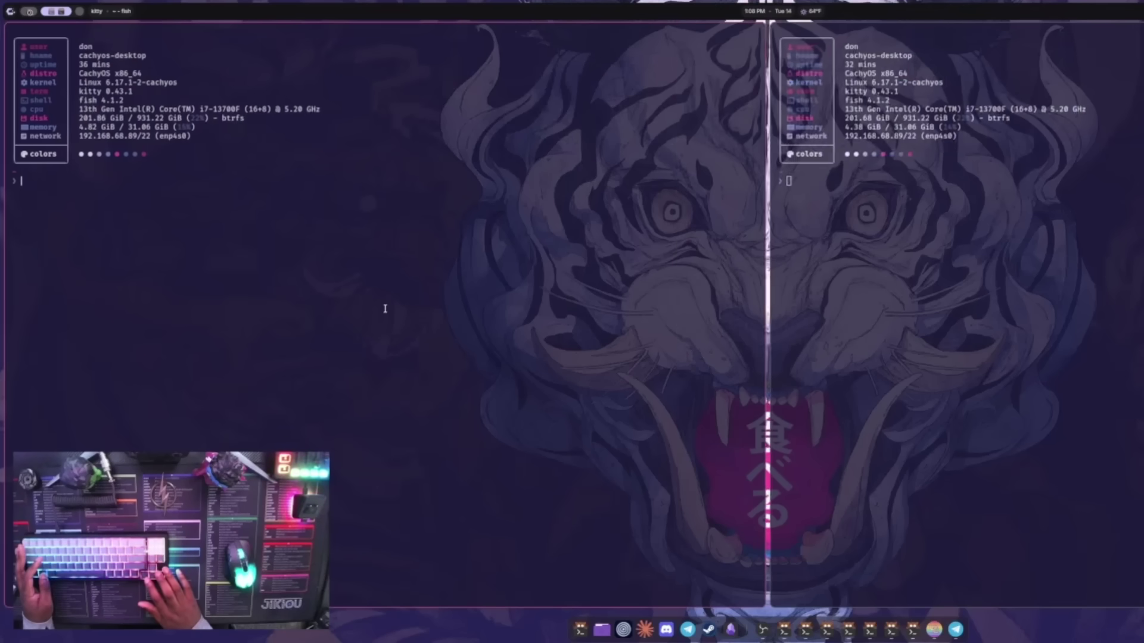
{"action": "key", "text": "super+f"}
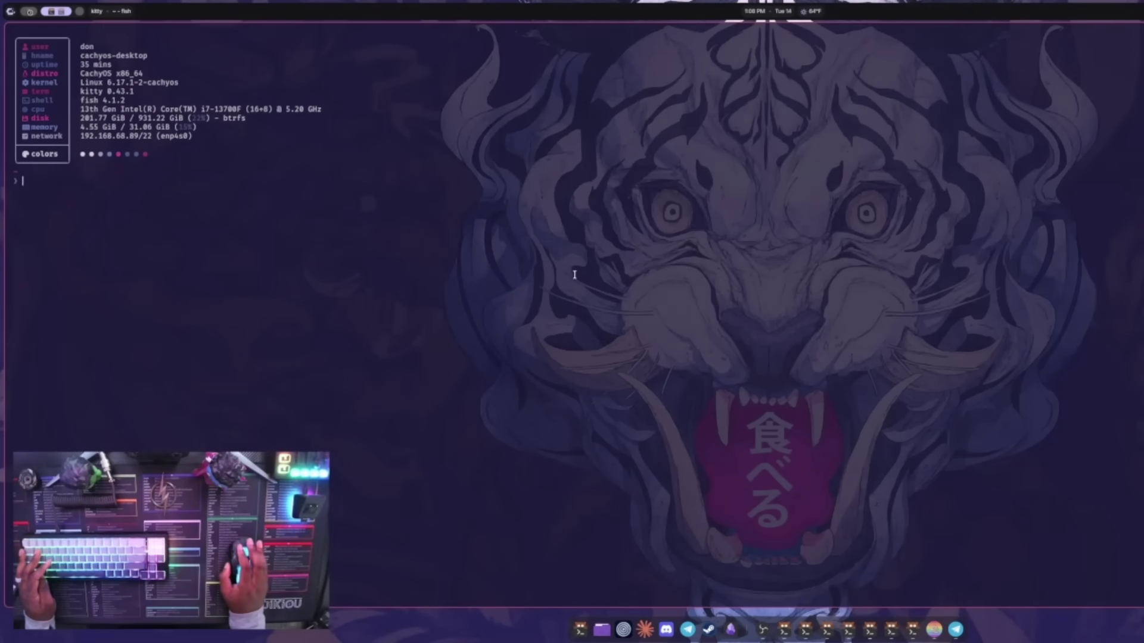
{"action": "key", "text": "super+Return"}
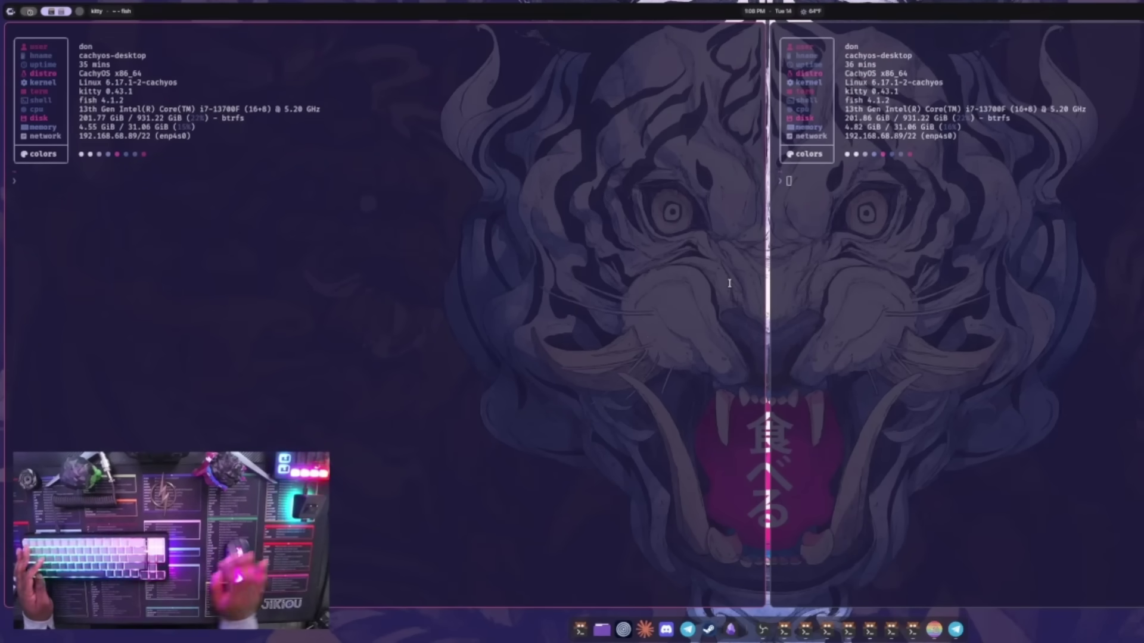
Widen and narrow the first terminal's column incrementally, bringing it back to half the screen width.
{"action": "key", "text": "super+equal"}
{"action": "key", "text": "super+equal"}
{"action": "key", "text": "super+equal"}
{"action": "key", "text": "super+minus"}
{"action": "key", "text": "super+minus"}
{"action": "key", "text": "super+minus"}
{"action": "key", "text": "super+minus"}
{"action": "key", "text": "super+minus"}
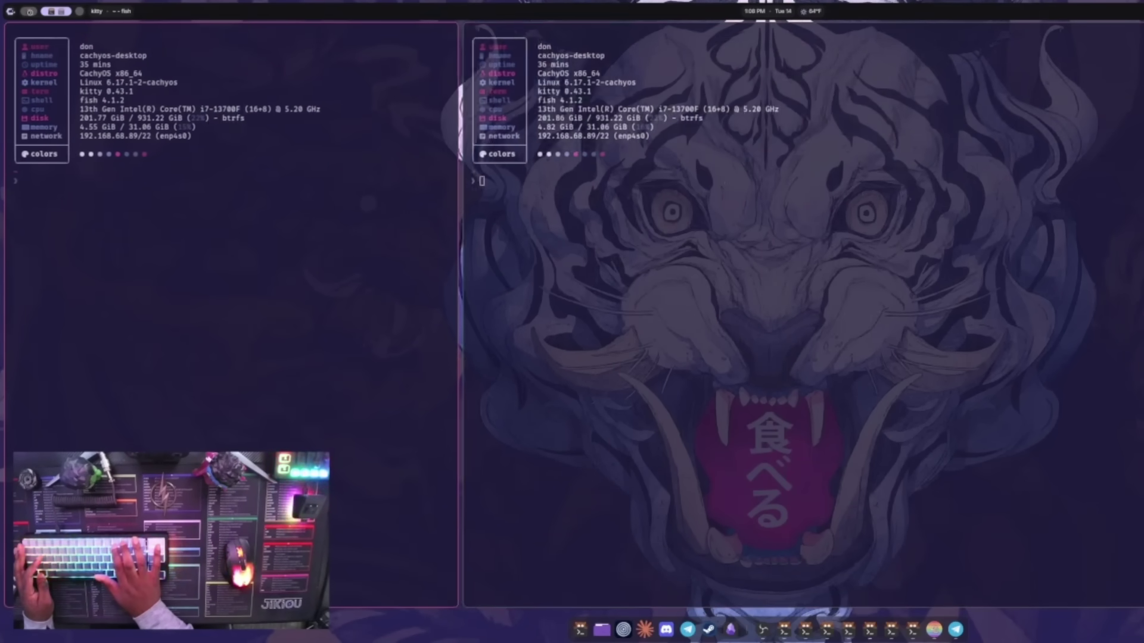
{"action": "key", "text": "super+equal"}
{"action": "key", "text": "super+equal"}
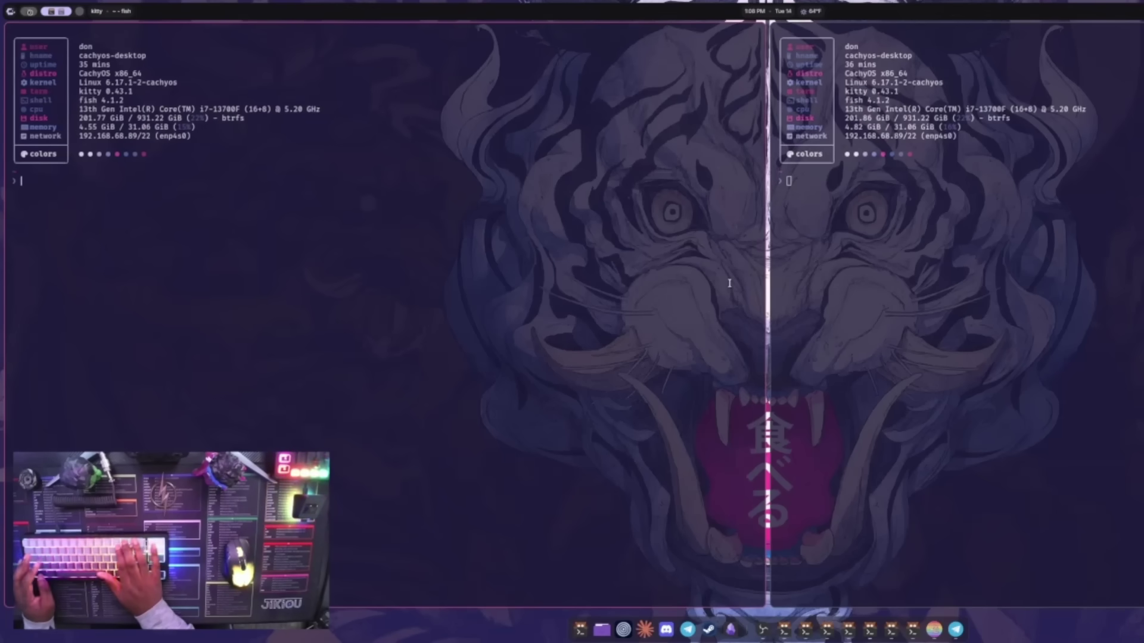
Reduce the first terminal window's height to less than half of the screen.
{"action": "key", "text": "super+ctrl+Up"}
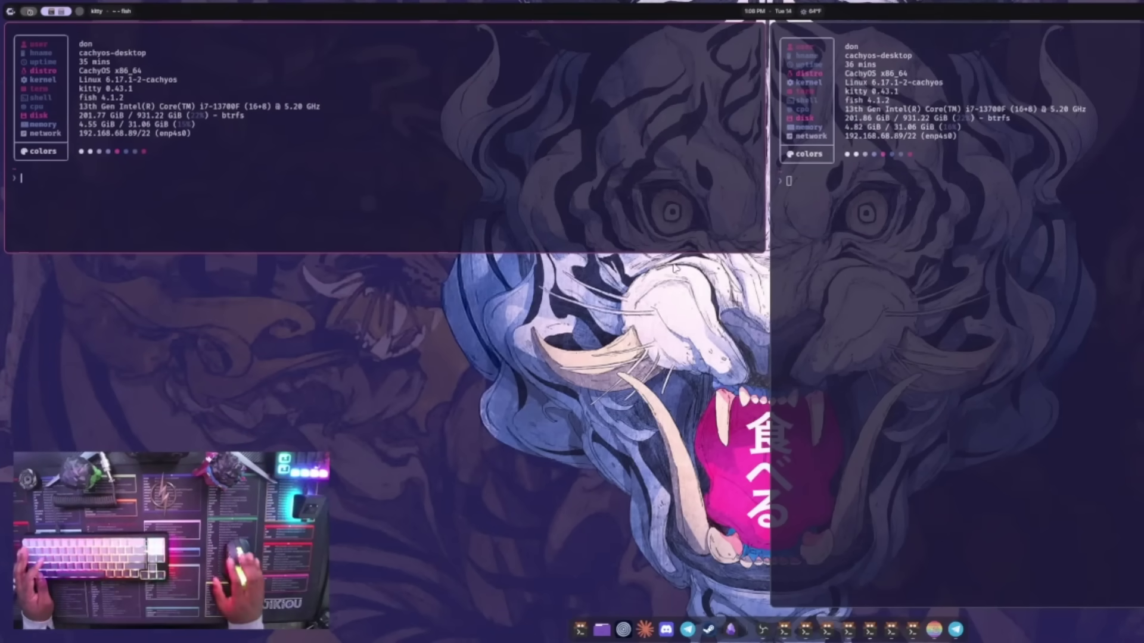
Stack the neighbouring terminal beneath the shortened one, and repeatedly widen and narrow their shared column back to half the screen width.
{"action": "left_click_drag", "start_coordinate": [1099, 303], "coordinate": [401, 417]}
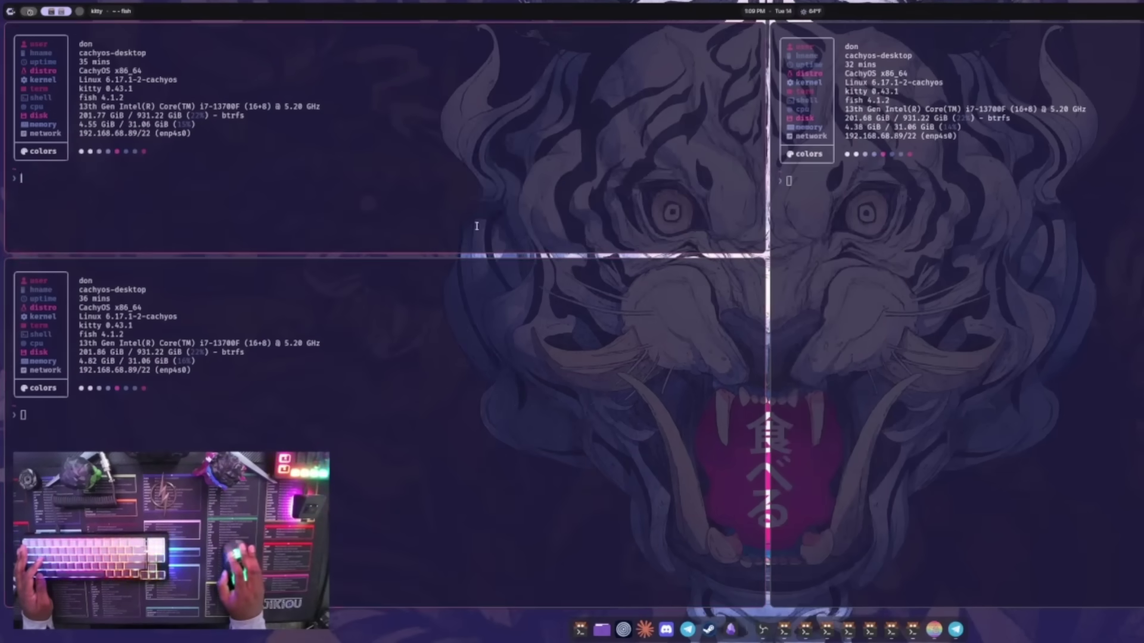
{"action": "key", "text": "super+equal"}
{"action": "key", "text": "super+equal"}
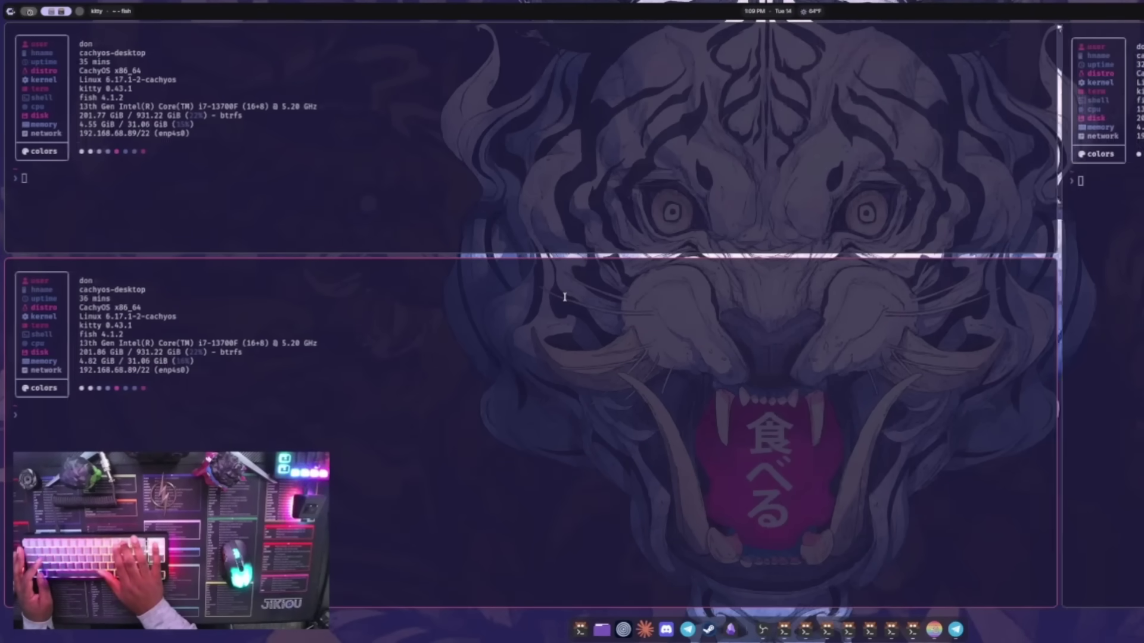
{"action": "key", "text": "super+minus"}
{"action": "key", "text": "super+minus"}
{"action": "key", "text": "super+equal"}
{"action": "key", "text": "super+equal"}
{"action": "key", "text": "super+equal"}
{"action": "key", "text": "super+equal"}
{"action": "key", "text": "super+minus"}
{"action": "key", "text": "super+minus"}
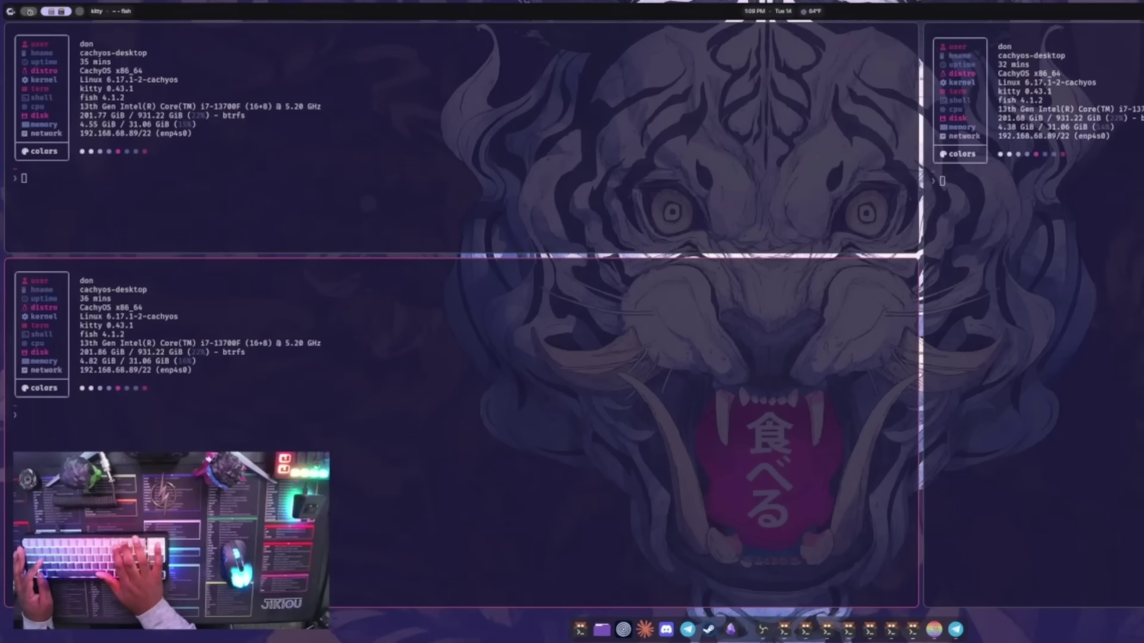
{"action": "key", "text": "super+equal"}
{"action": "key", "text": "super+equal"}
{"action": "key", "text": "super+minus"}
{"action": "key", "text": "super+minus"}
{"action": "key", "text": "super+minus"}
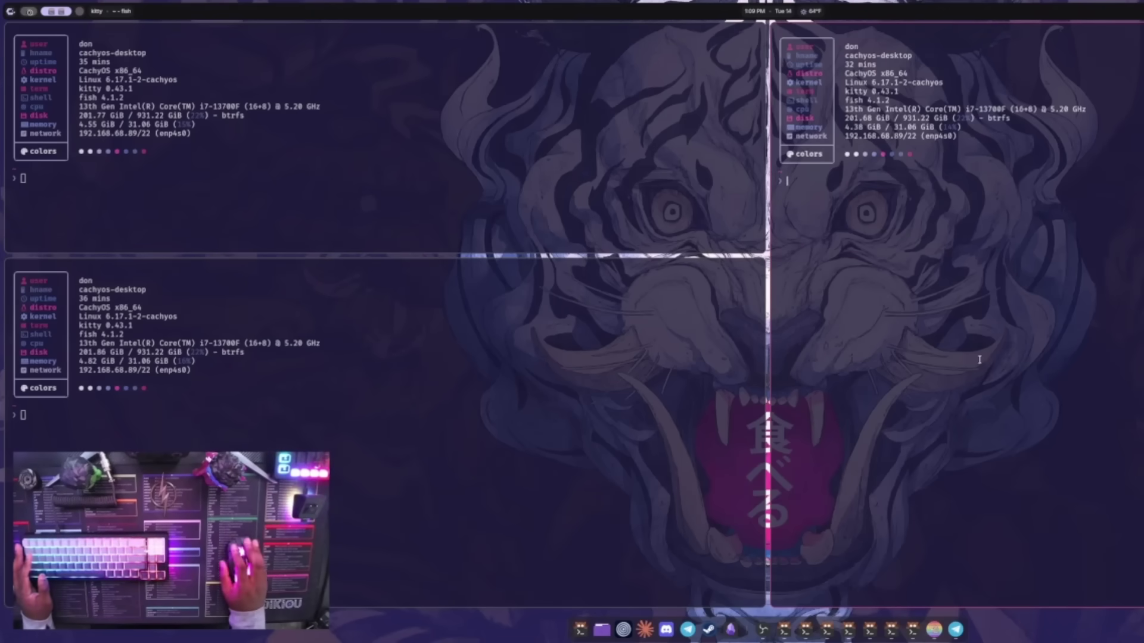
Check the full-height terminals beyond the stacked column and switch to the empty third workspace.
{"action": "key", "text": "super+Right"}
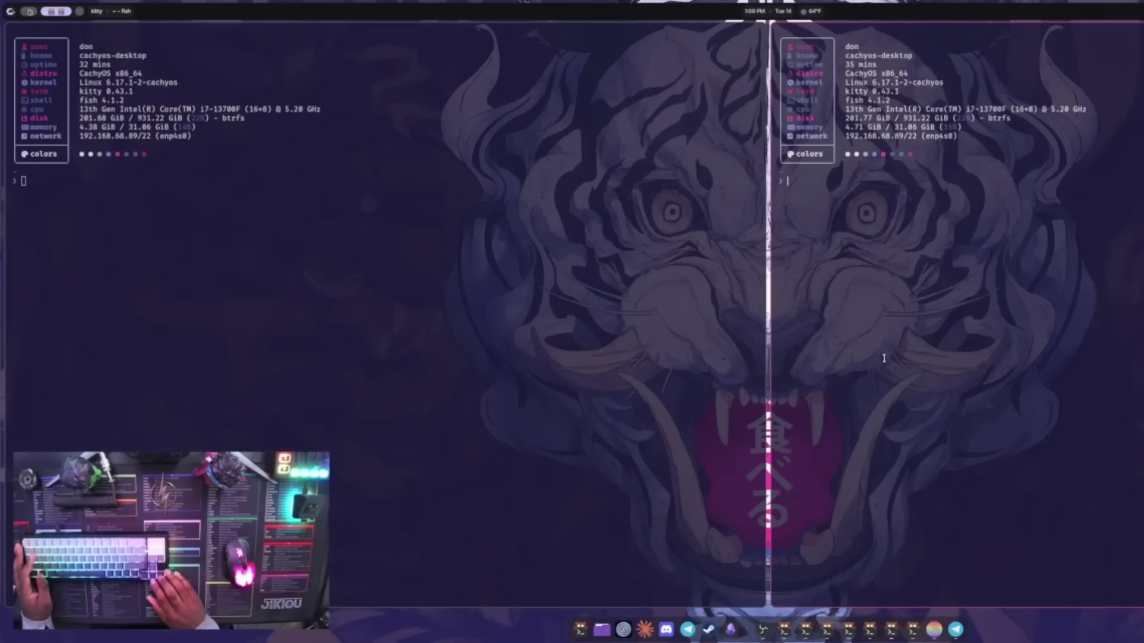
{"action": "key", "text": "super+Return"}
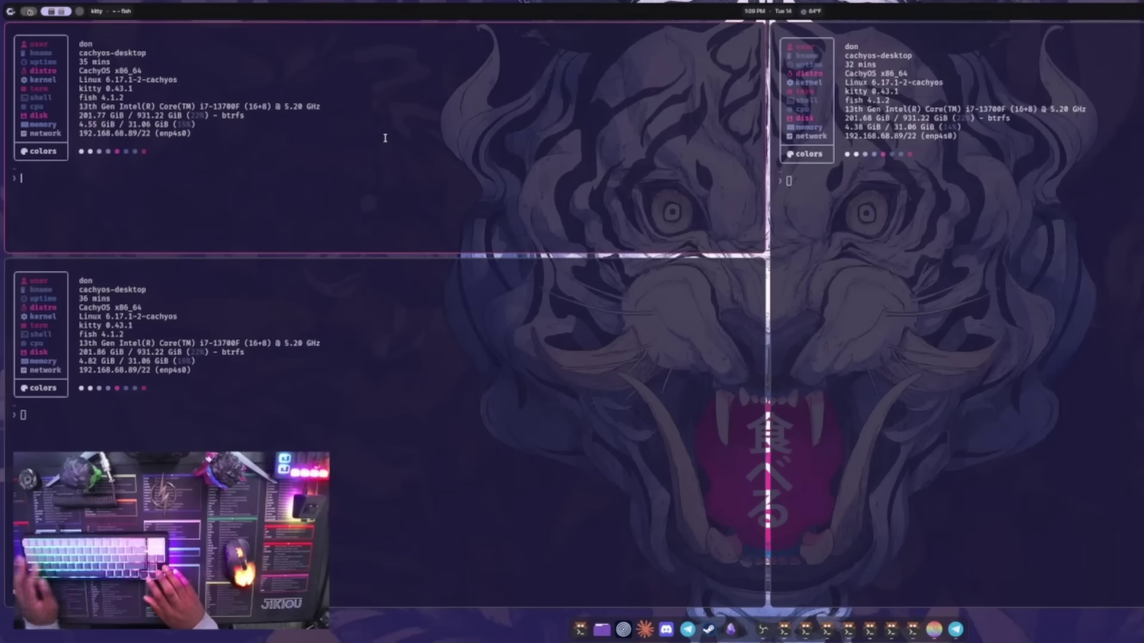
{"action": "key", "text": "super+3"}
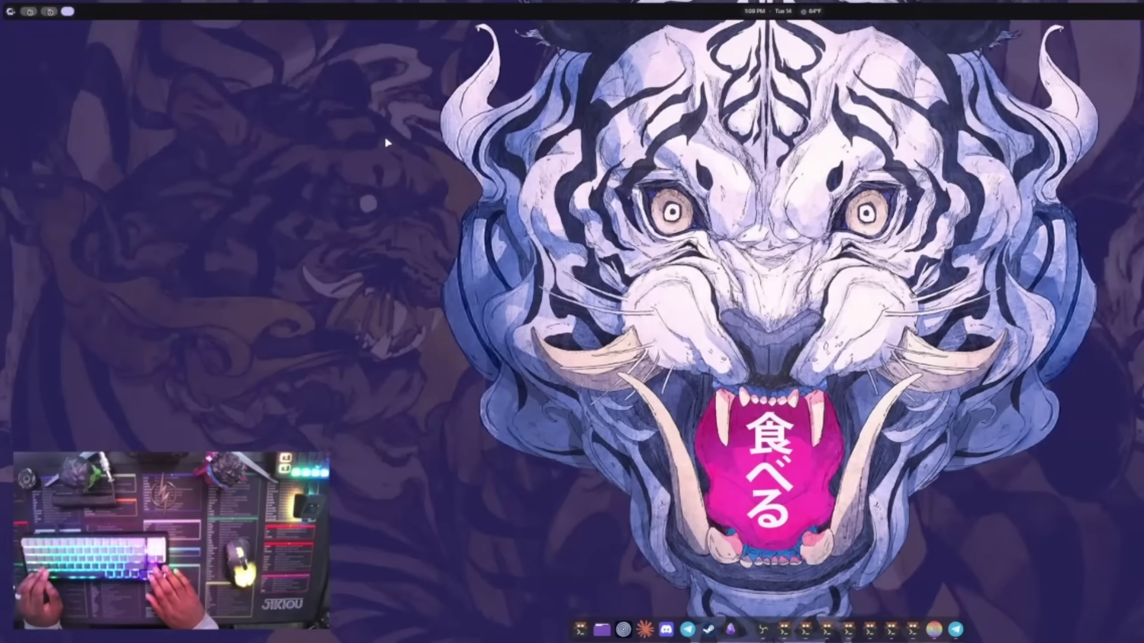
Browse the workspaces in the overview, and swap the order of the second workspace's two full-height terminals.
{"action": "key", "text": "super+Tab"}
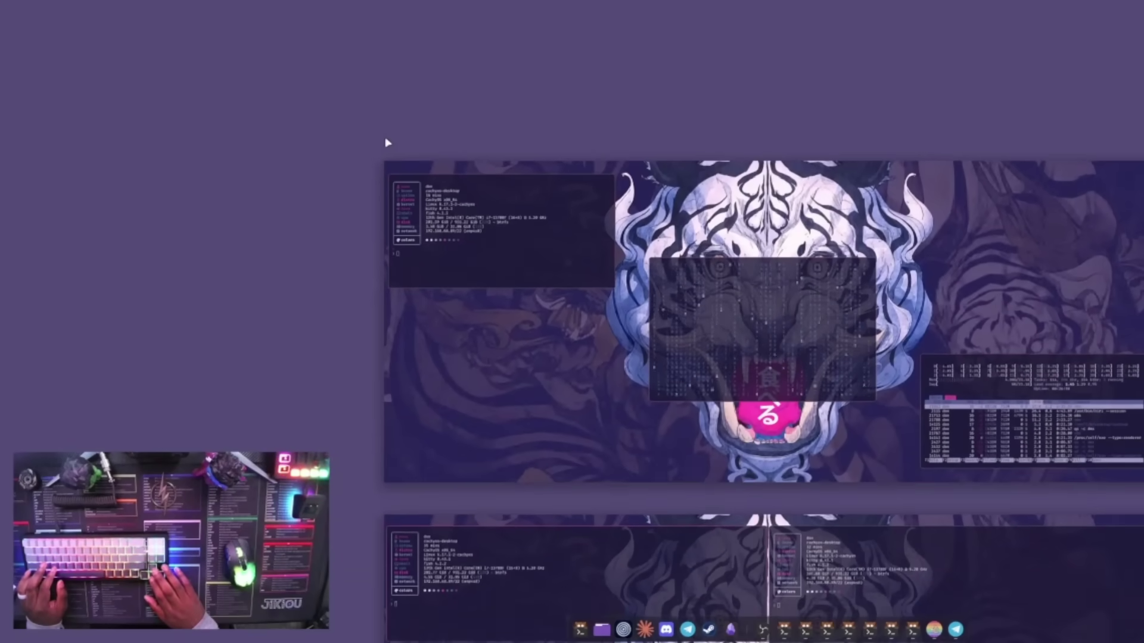
{"action": "key", "text": "Right"}
{"action": "key", "text": "Left"}
{"action": "key", "text": "Left"}
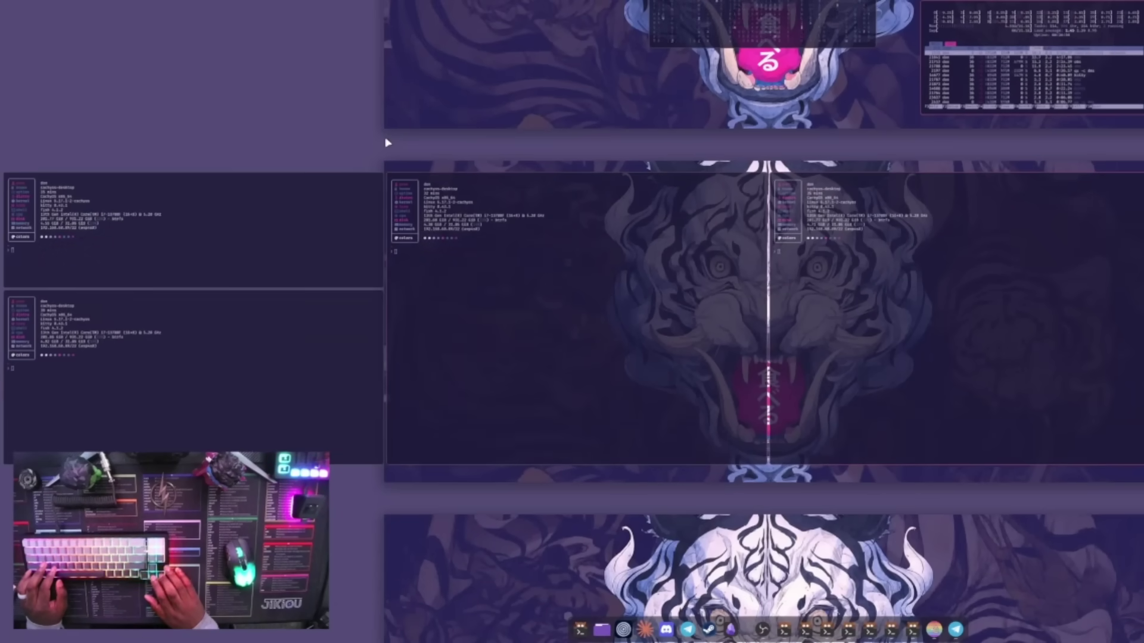
{"action": "scroll", "coordinate": [388, 143], "scroll_direction": "right", "scroll_amount": 1}
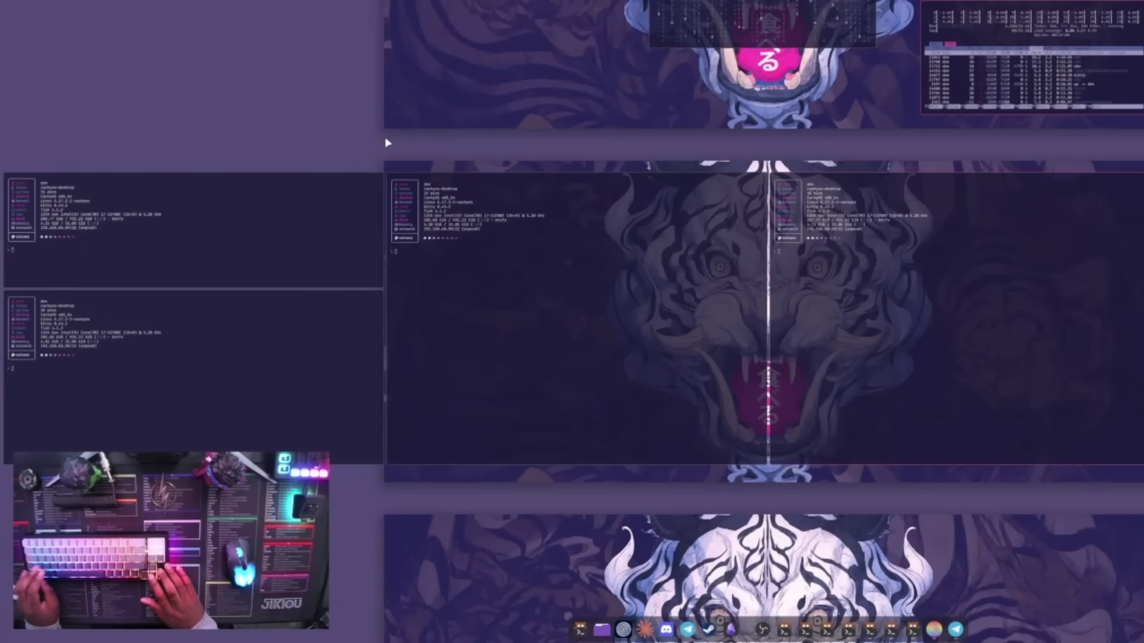
{"action": "key", "text": "super+ctrl+Left"}
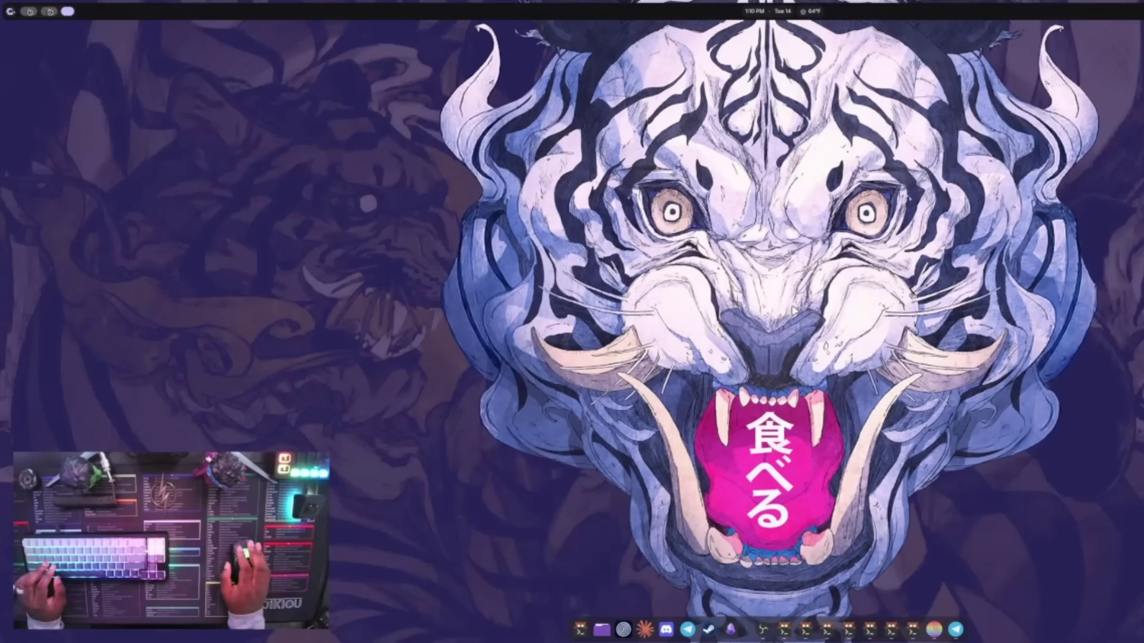
Reopen the overview, go up to the second workspace and enter it at its full-height terminals.
{"action": "key", "text": "super+o"}
{"action": "key", "text": "super+Page_Up"}
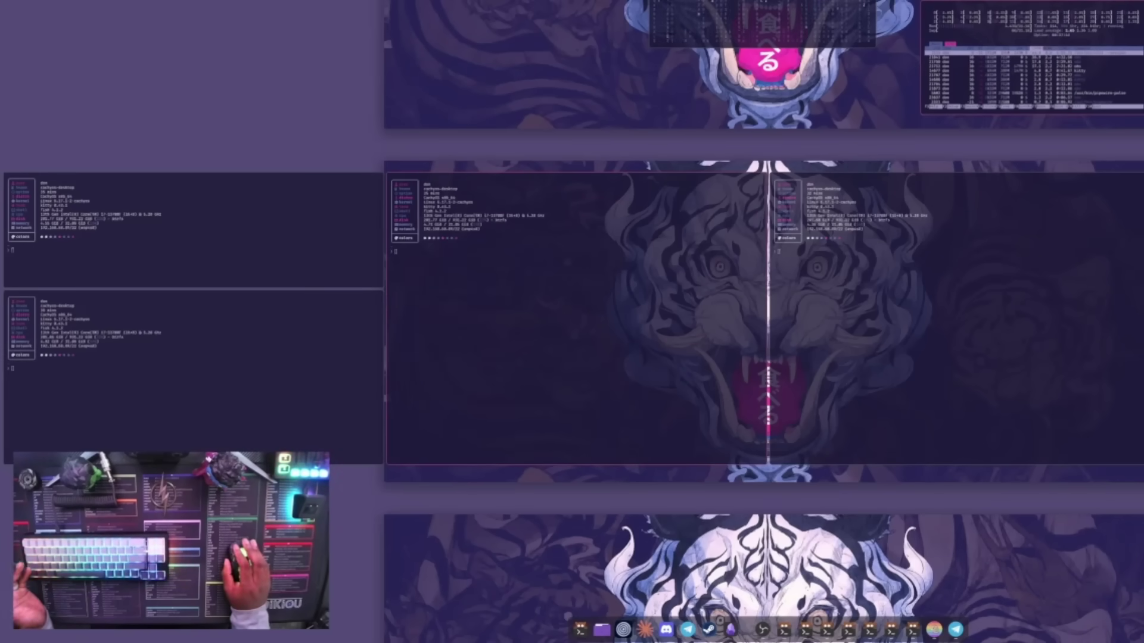
{"action": "key", "text": "super+o"}
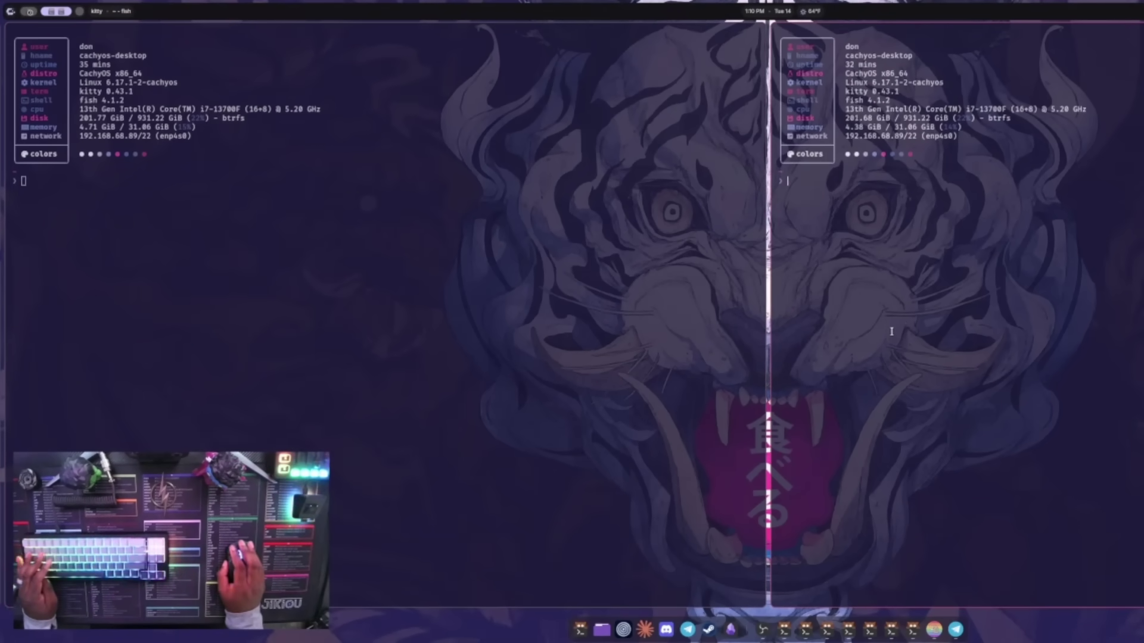
Close all four terminals on the second workspace.
{"action": "key", "text": "super+q"}
{"action": "key", "text": "super+q"}
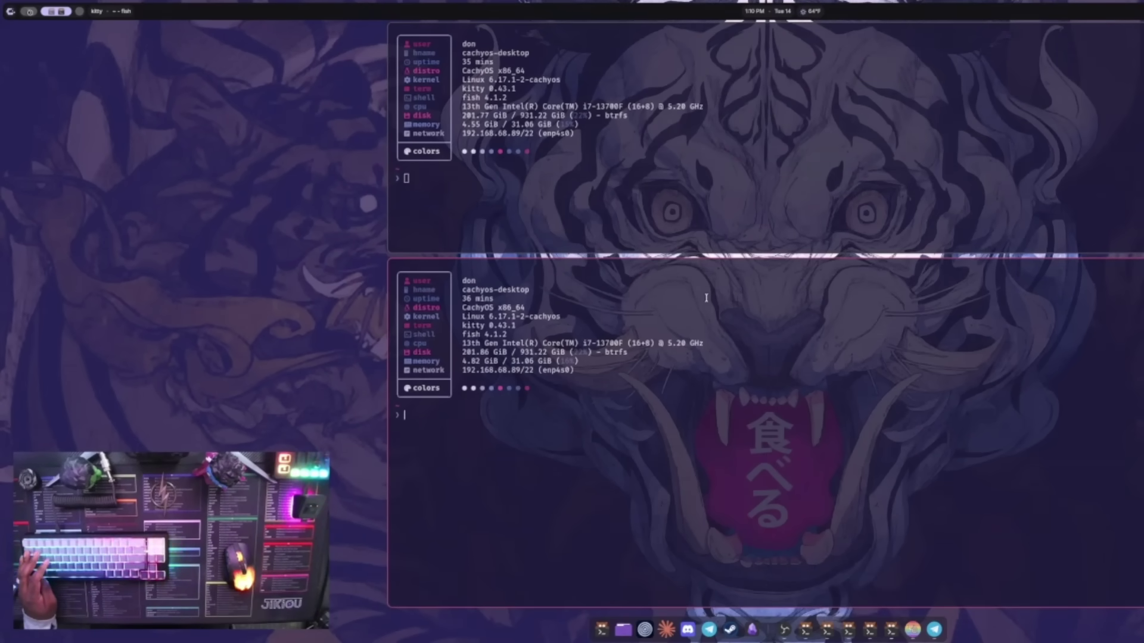
{"action": "key", "text": "super+q"}
{"action": "key", "text": "super+q"}
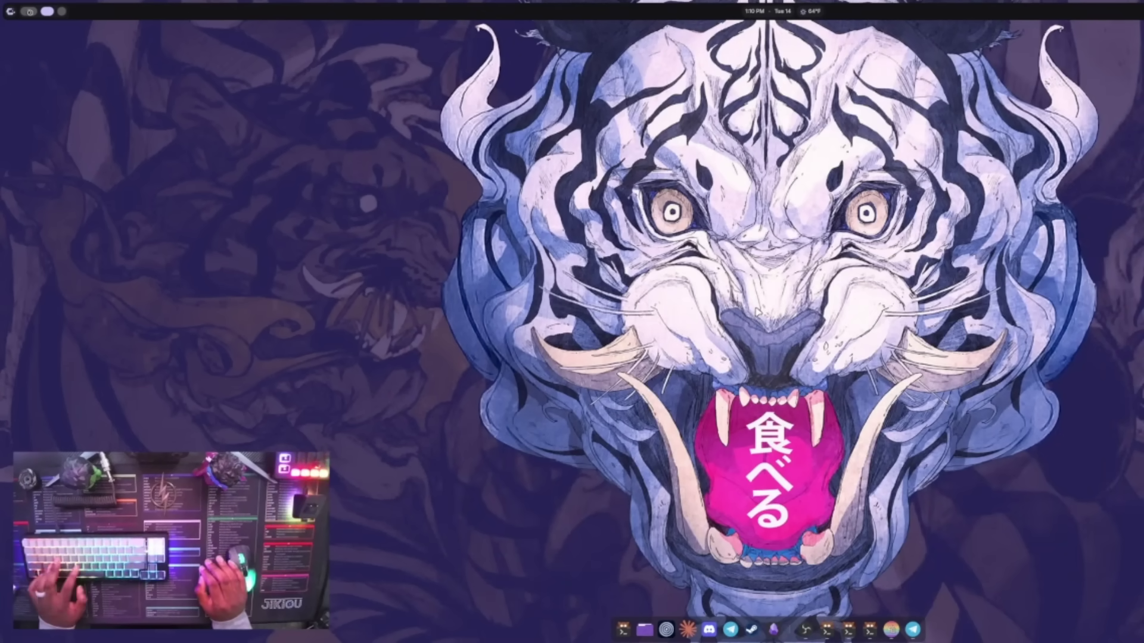
Open Zen Browser, widen its column to two thirds of the screen, and toggle it to full width and back.
{"action": "key", "text": "super+b"}
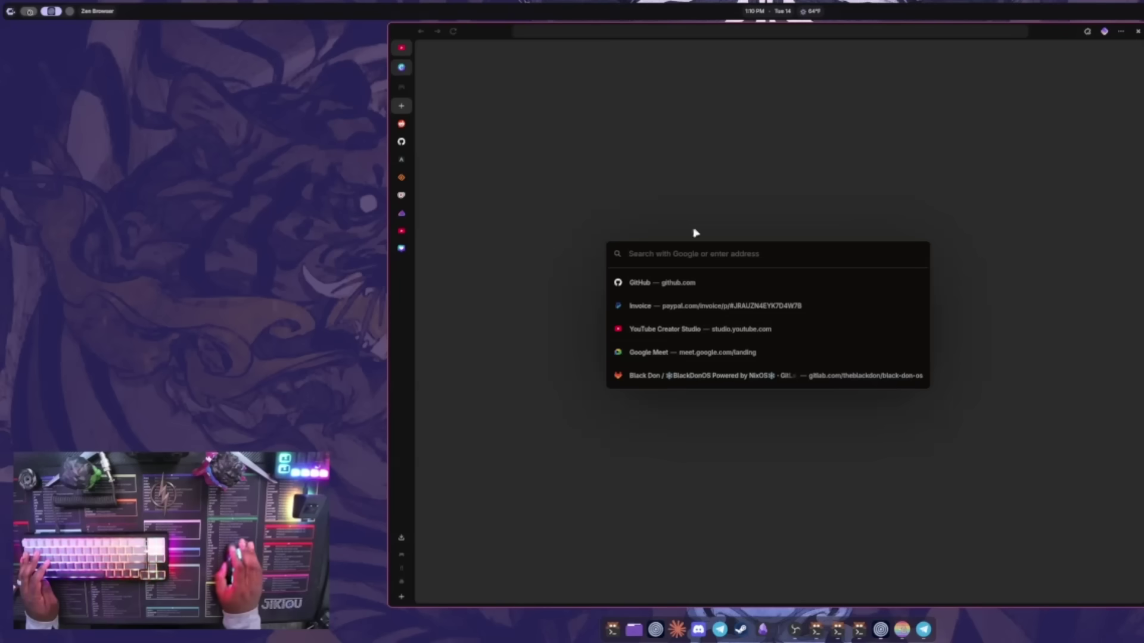
{"action": "key", "text": "super+r"}
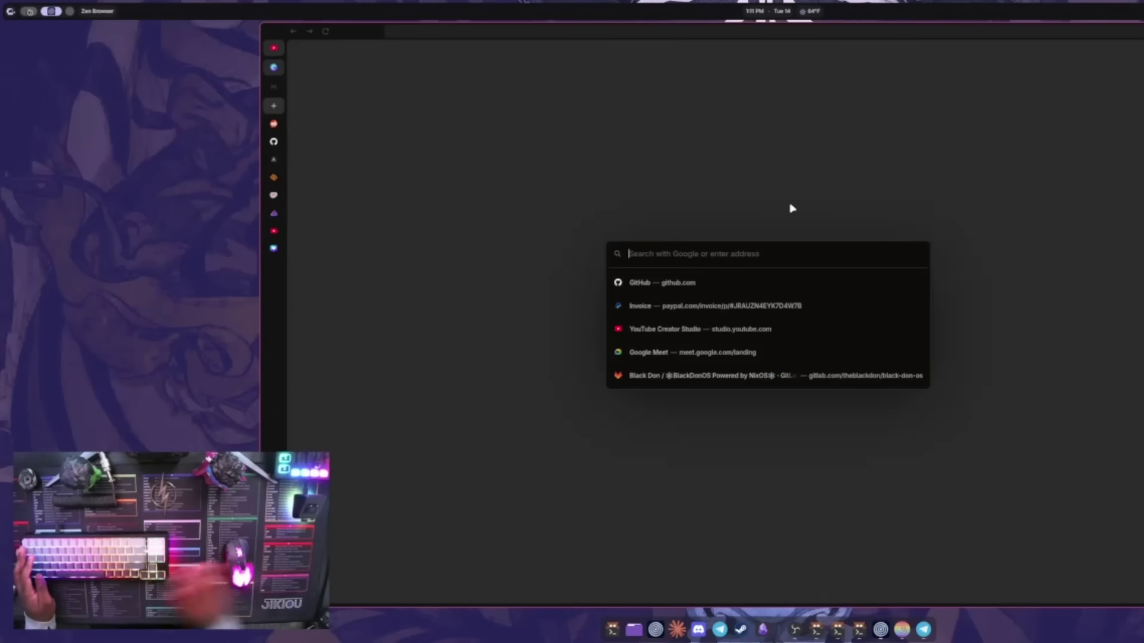
{"action": "key", "text": "super+f"}
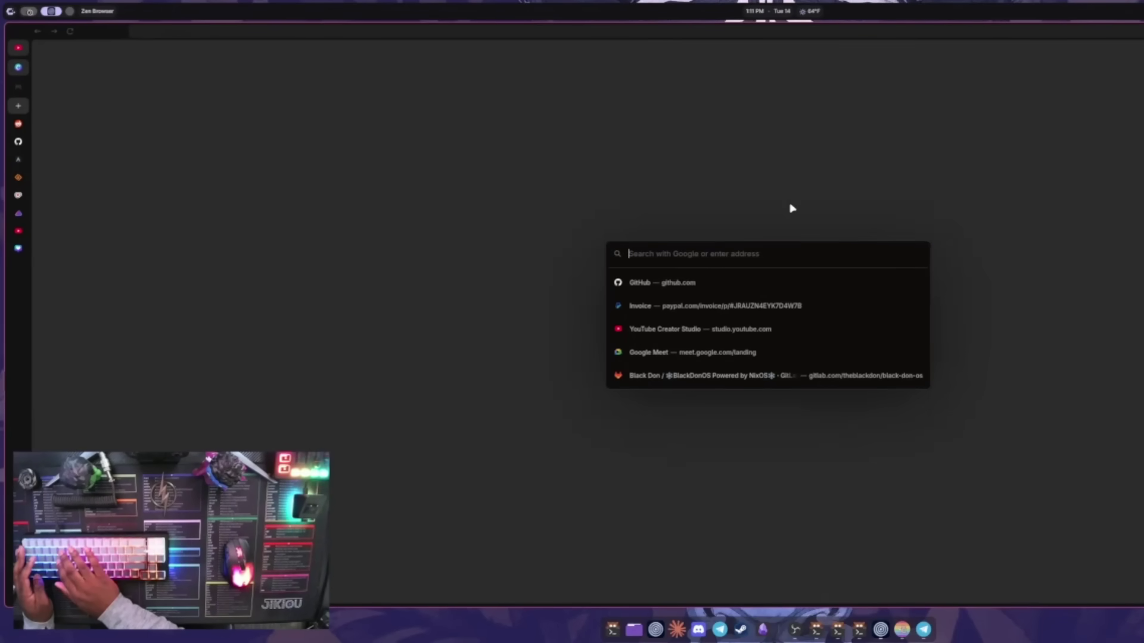
{"action": "key", "text": "super+f"}
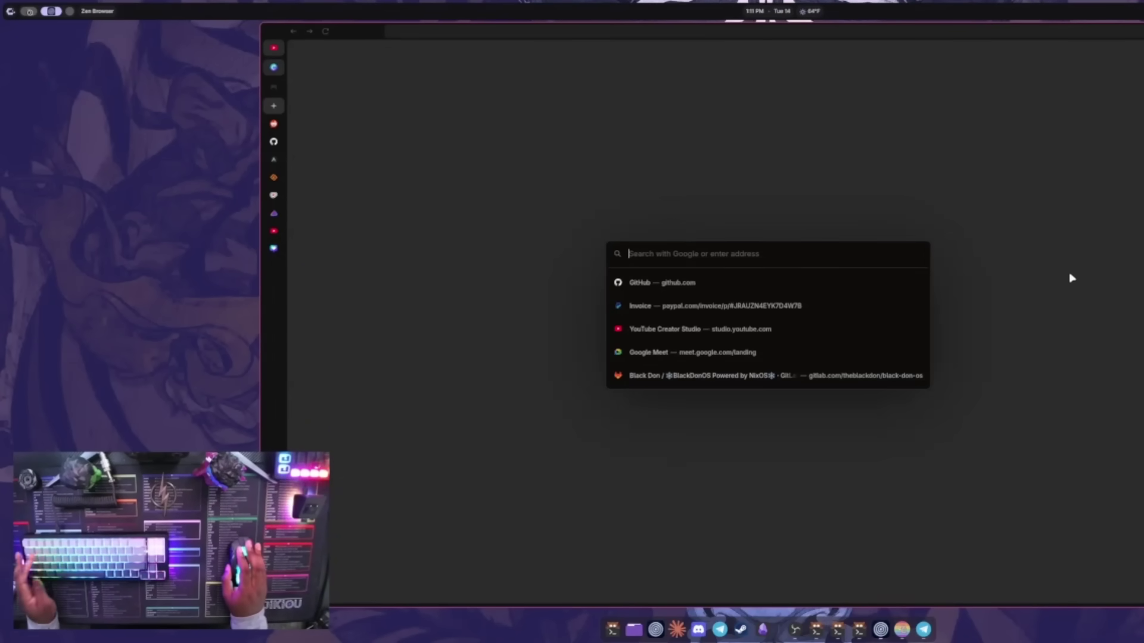
Close the browser and open the niri folder's config.kdl in the Zed editor.
{"action": "key", "text": "super+q"}
{"action": "key", "text": "super+z"}
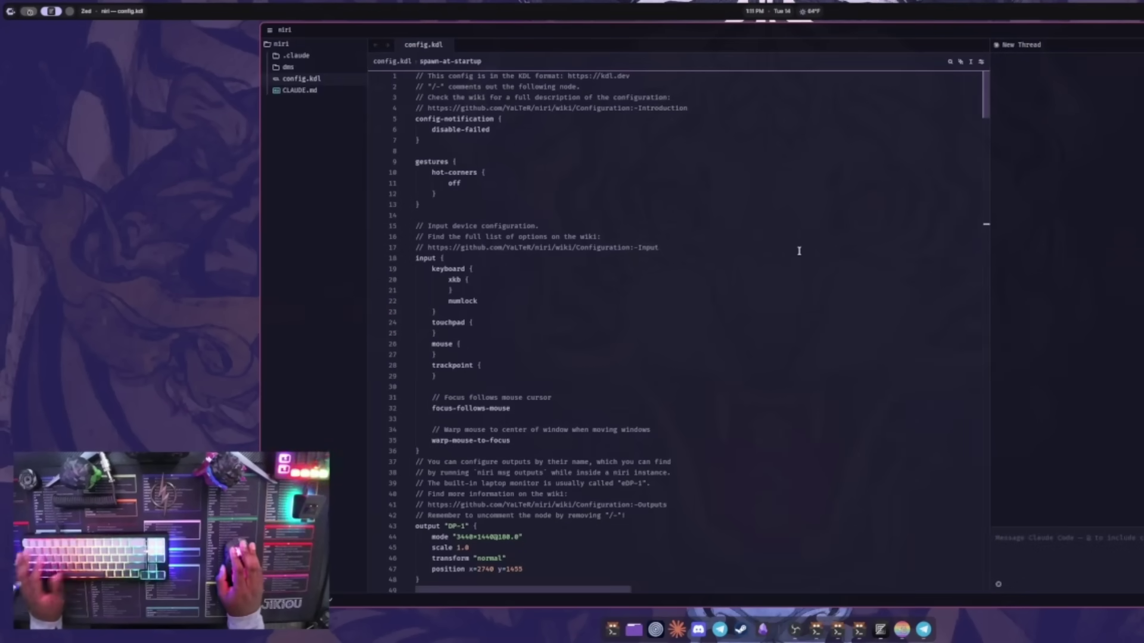
{"action": "scroll", "coordinate": [815, 248], "scroll_direction": "down", "scroll_amount": 3}
{"action": "scroll", "coordinate": [901, 262], "scroll_direction": "up", "scroll_amount": 3}
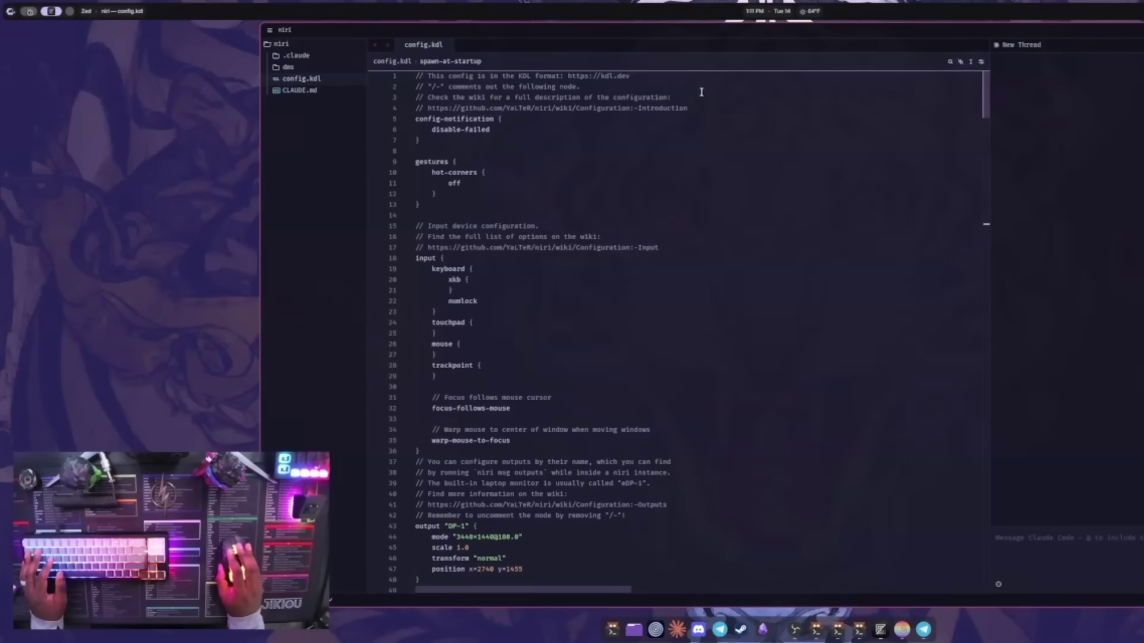
Highlight the comments with the wiki links at the head of config.kdl and above its input section.
{"action": "left_click_drag", "start_coordinate": [689, 108], "coordinate": [416, 76]}
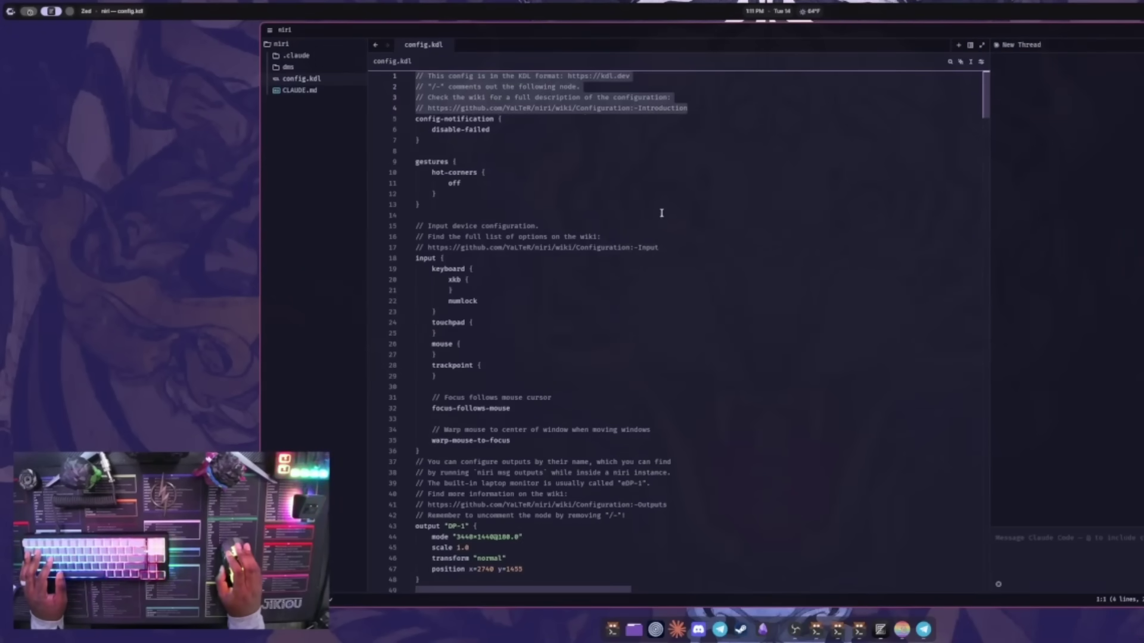
{"action": "left_click_drag", "start_coordinate": [666, 244], "coordinate": [451, 227]}
{"action": "scroll", "coordinate": [453, 232], "scroll_direction": "down", "scroll_amount": 7}
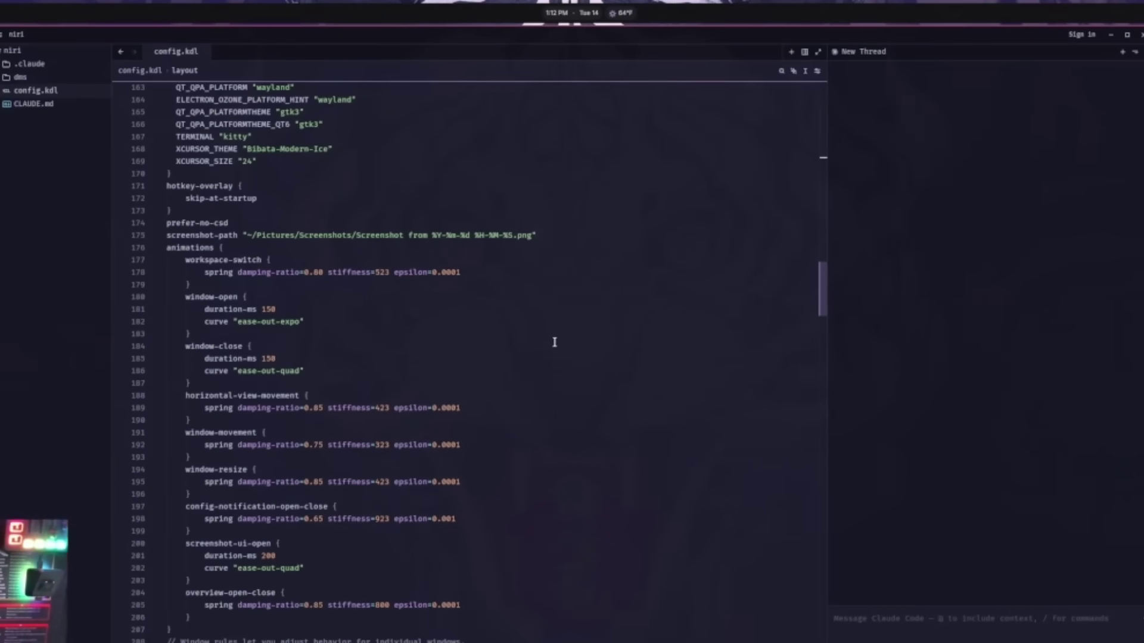
Examine config.kdl from the animations and window rules through the keybindings for launchers, security, audio, window management and focus navigation.
{"action": "scroll", "coordinate": [501, 345], "scroll_direction": "up", "scroll_amount": 4}
{"action": "scroll", "coordinate": [504, 345], "scroll_direction": "down", "scroll_amount": 20}
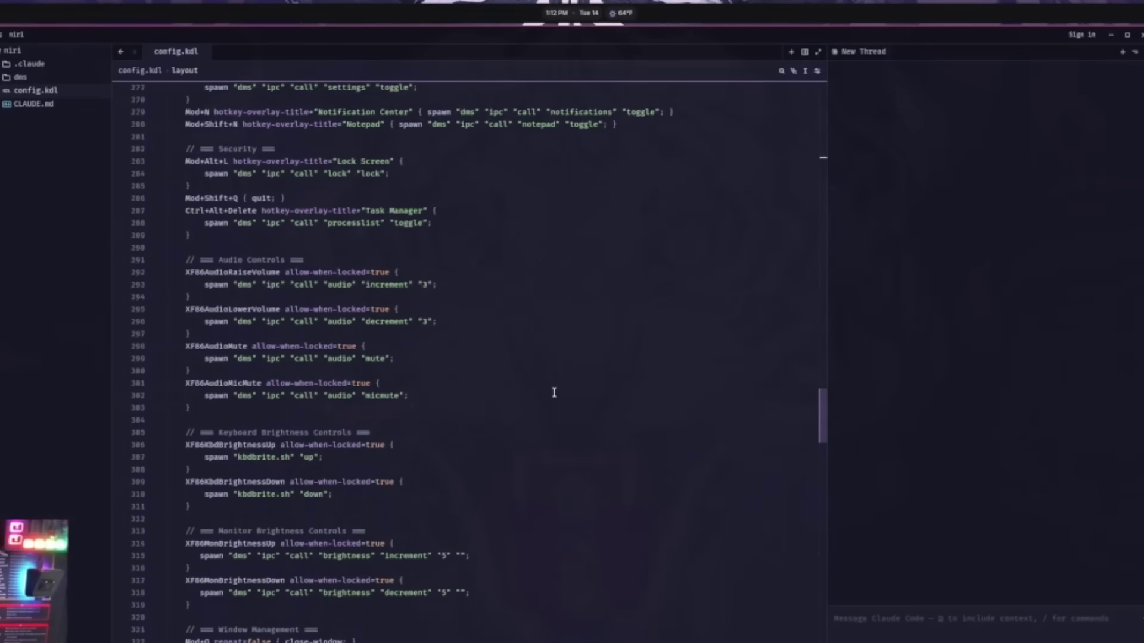
{"action": "scroll", "coordinate": [554, 392], "scroll_direction": "up", "scroll_amount": 14}
{"action": "scroll", "coordinate": [423, 386], "scroll_direction": "down", "scroll_amount": 8}
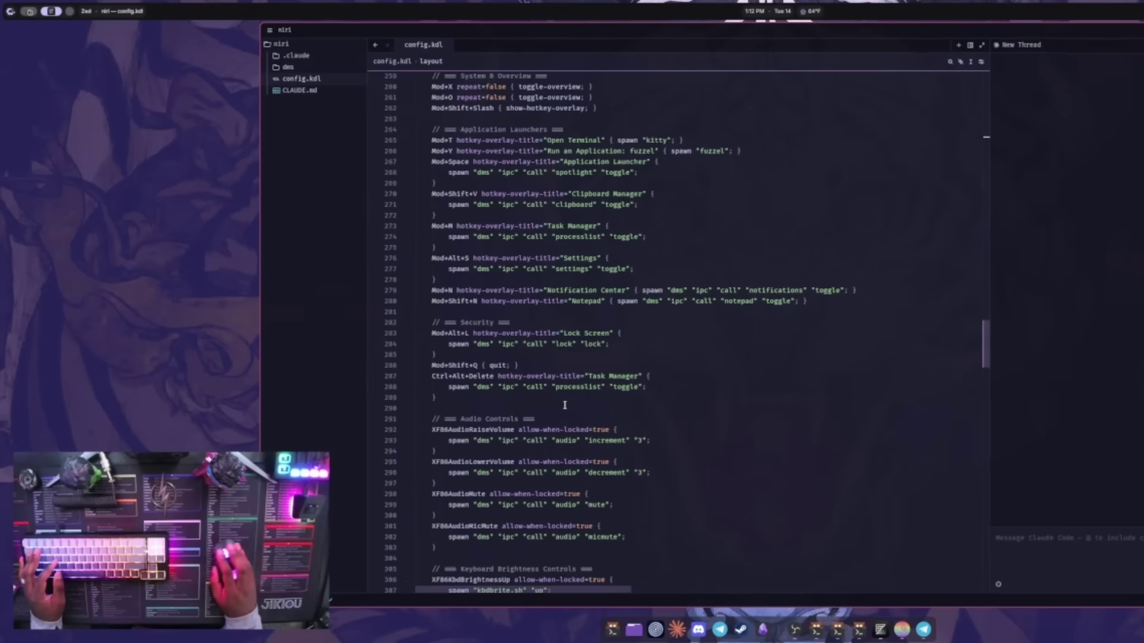
{"action": "scroll", "coordinate": [714, 335], "scroll_direction": "down", "scroll_amount": 4}
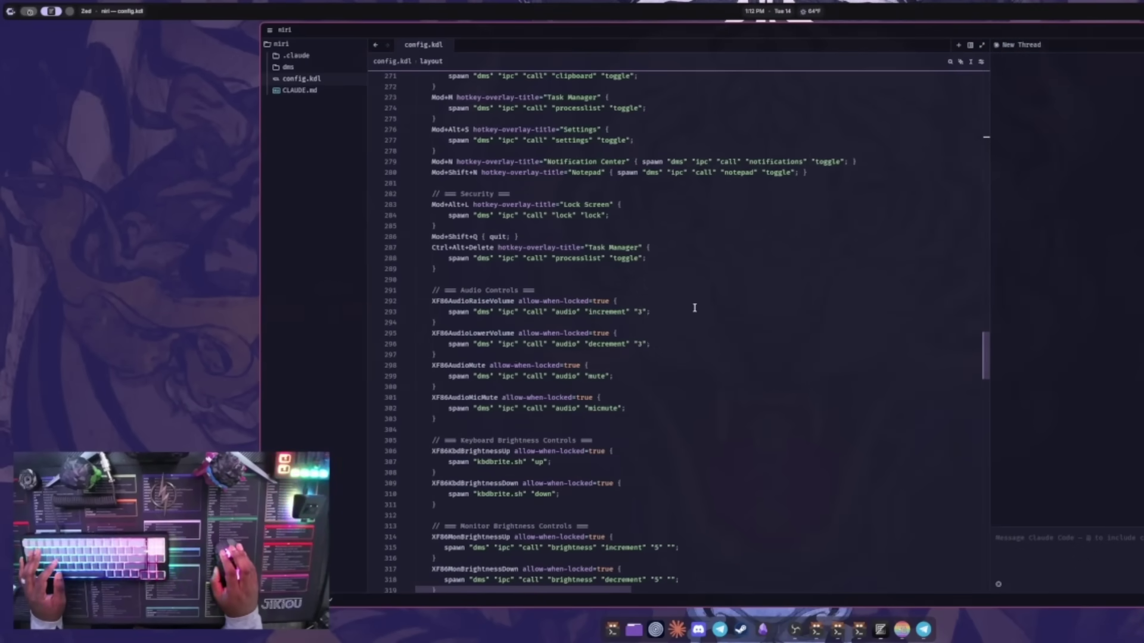
{"action": "scroll", "coordinate": [733, 316], "scroll_direction": "up", "scroll_amount": 12}
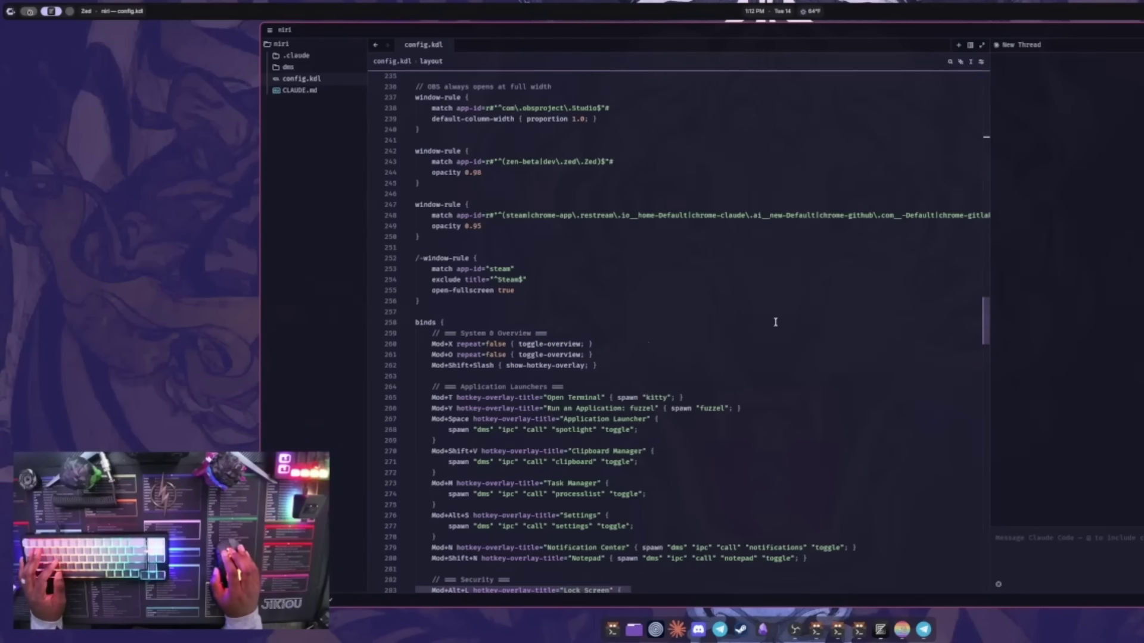
{"action": "scroll", "coordinate": [775, 322], "scroll_direction": "down", "scroll_amount": 20}
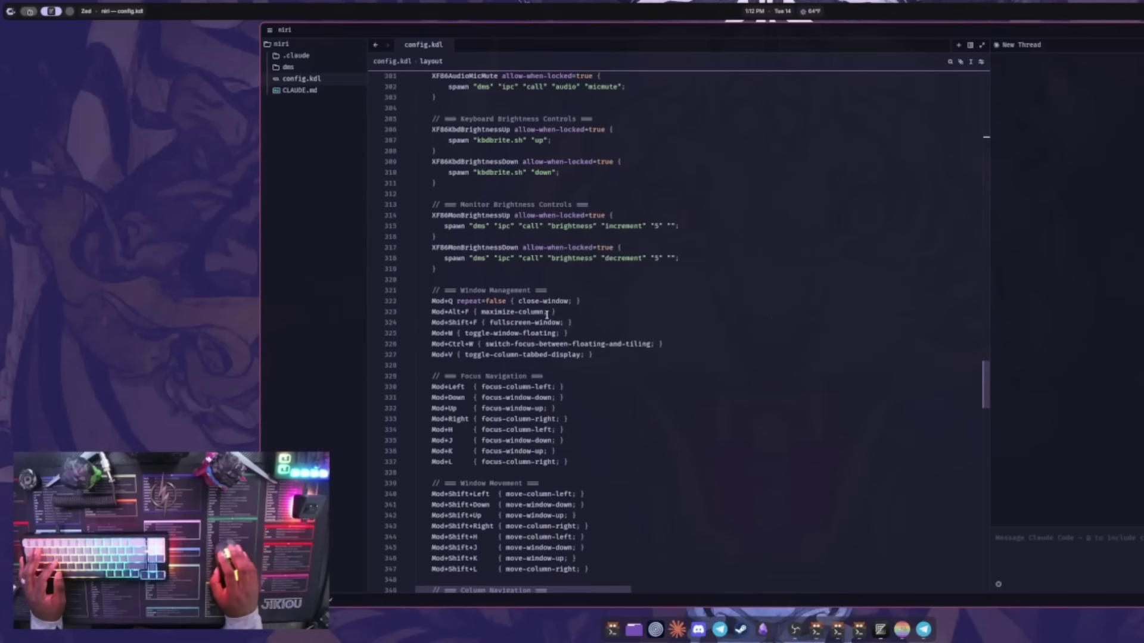
{"action": "scroll", "coordinate": [572, 307], "scroll_direction": "down", "scroll_amount": 3}
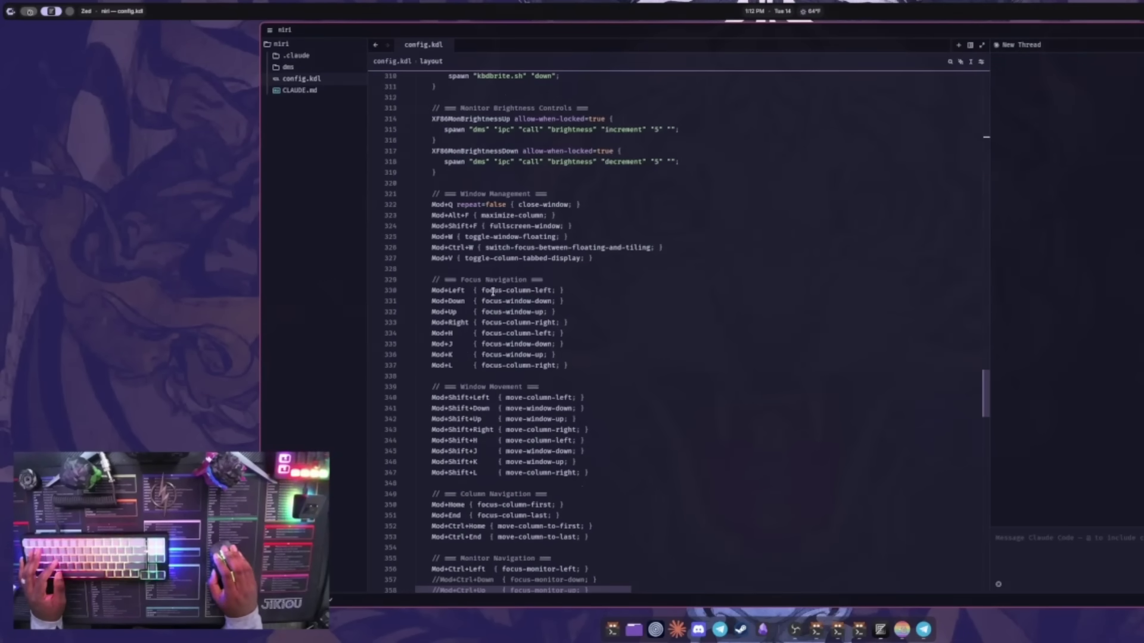
{"action": "scroll", "coordinate": [586, 304], "scroll_direction": "up", "scroll_amount": 20}
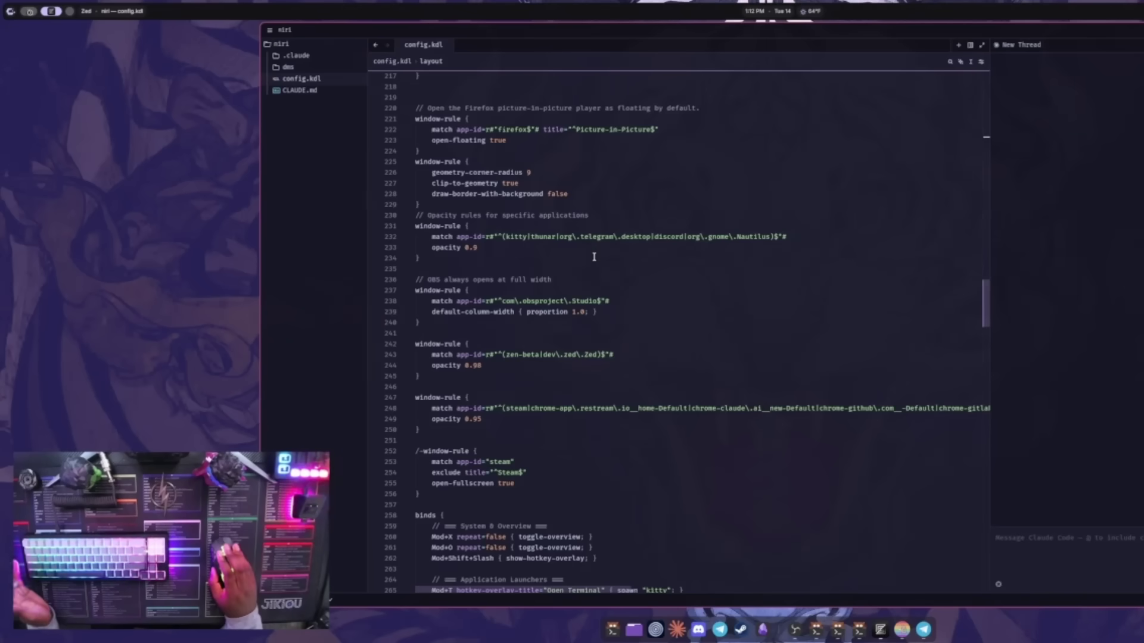
Examine the OBS window rule, highlighting its default-column-width line and the proportion value 1.0.
{"action": "scroll", "coordinate": [436, 345], "scroll_direction": "up", "scroll_amount": 1}
{"action": "left_click", "coordinate": [437, 345]}
{"action": "left_click_drag", "start_coordinate": [437, 344], "coordinate": [598, 347]}
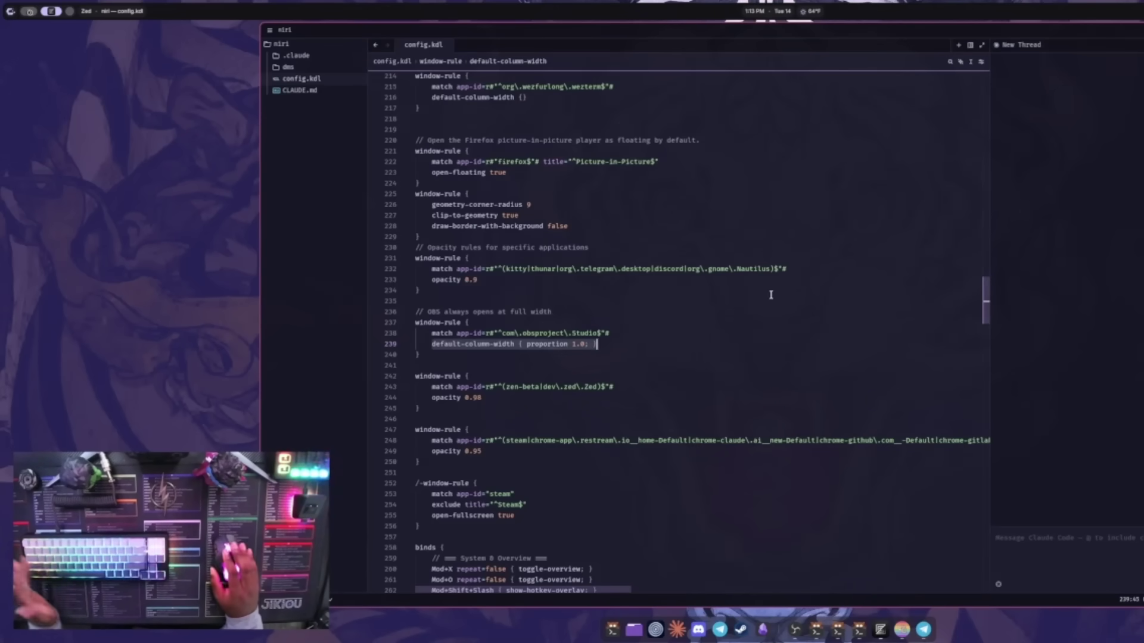
{"action": "scroll", "coordinate": [588, 346], "scroll_direction": "up", "scroll_amount": 2}
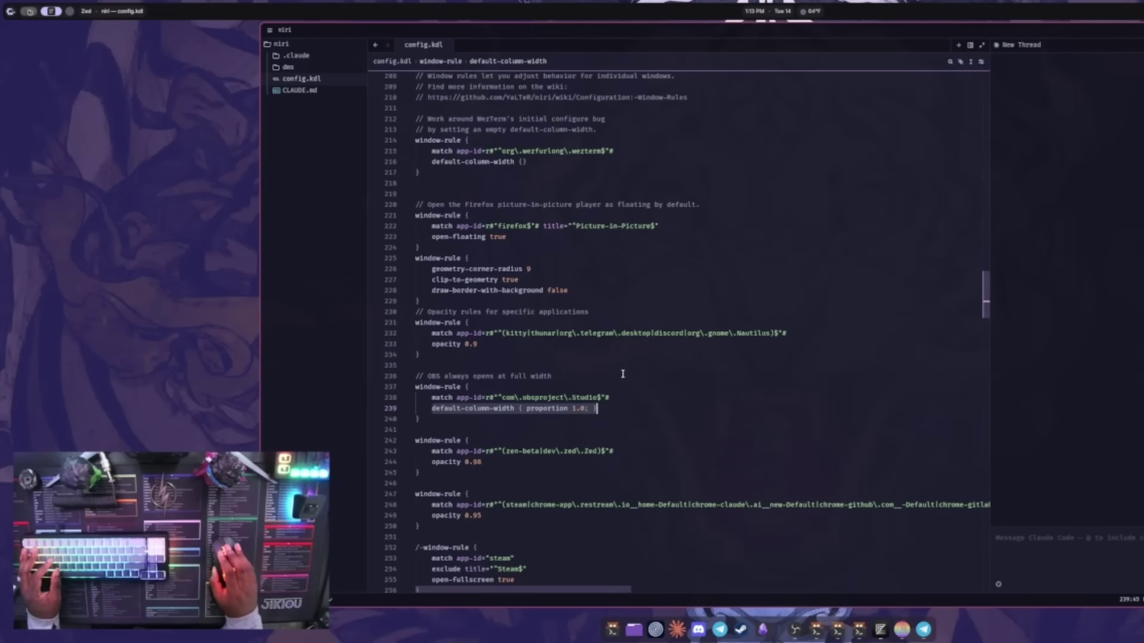
{"action": "scroll", "coordinate": [635, 381], "scroll_direction": "down", "scroll_amount": 2}
{"action": "left_click", "coordinate": [605, 353]}
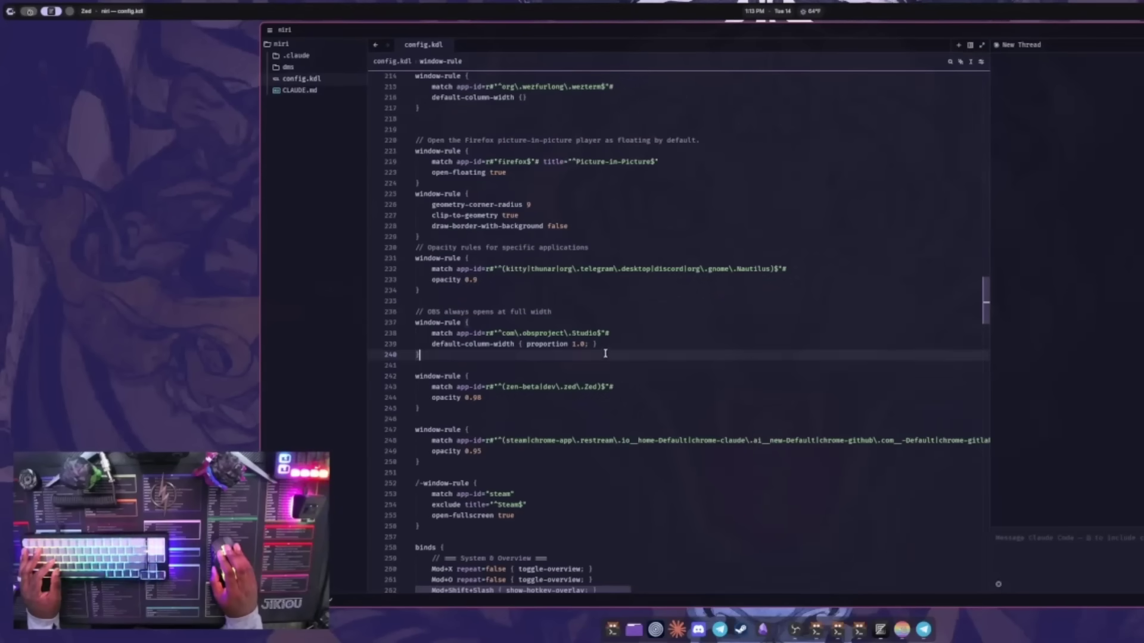
{"action": "left_click_drag", "start_coordinate": [584, 344], "coordinate": [574, 345]}
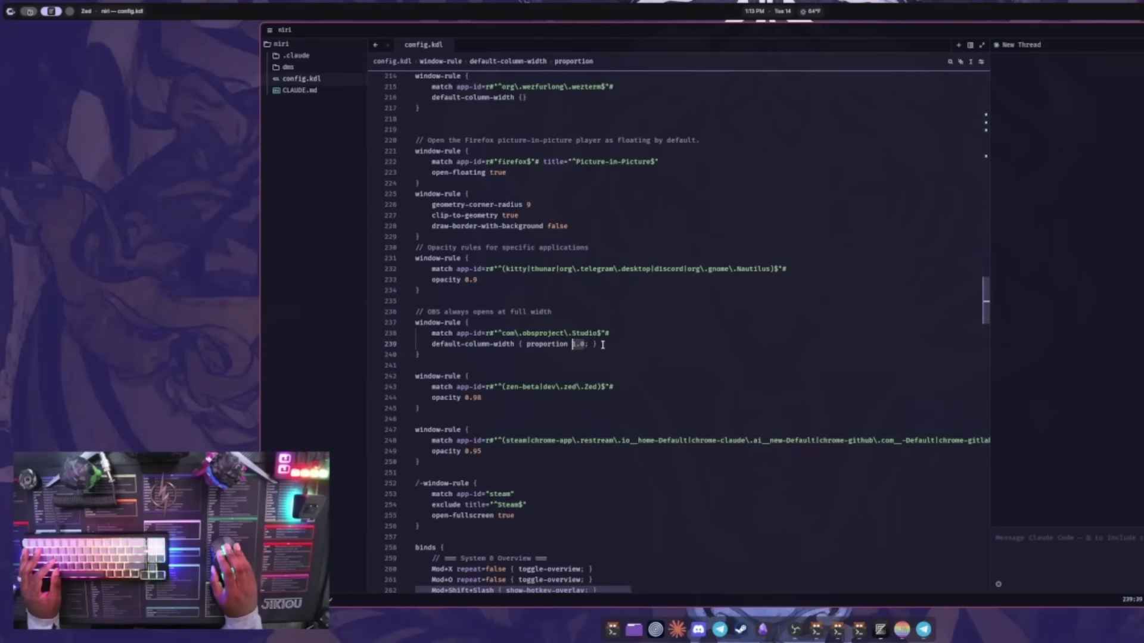
{"action": "left_click", "coordinate": [602, 345]}
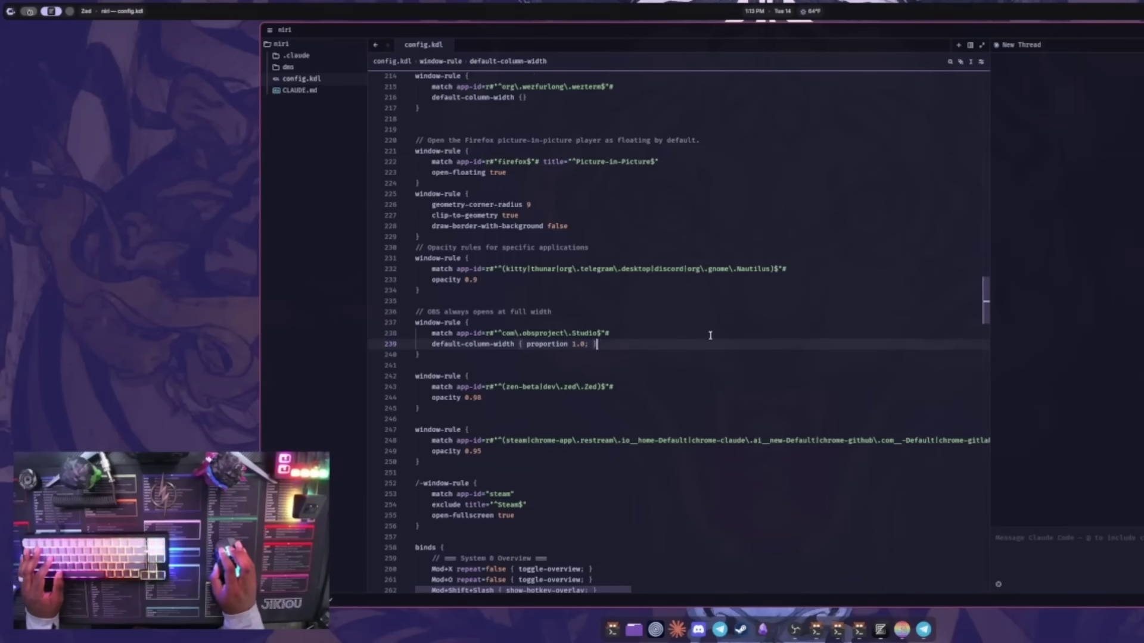
Examine config.kdl from the window rules back through the animations to the spawn-at-startup and environment entries.
{"action": "scroll", "coordinate": [708, 336], "scroll_direction": "up", "scroll_amount": 4}
{"action": "scroll", "coordinate": [764, 351], "scroll_direction": "up", "scroll_amount": 5}
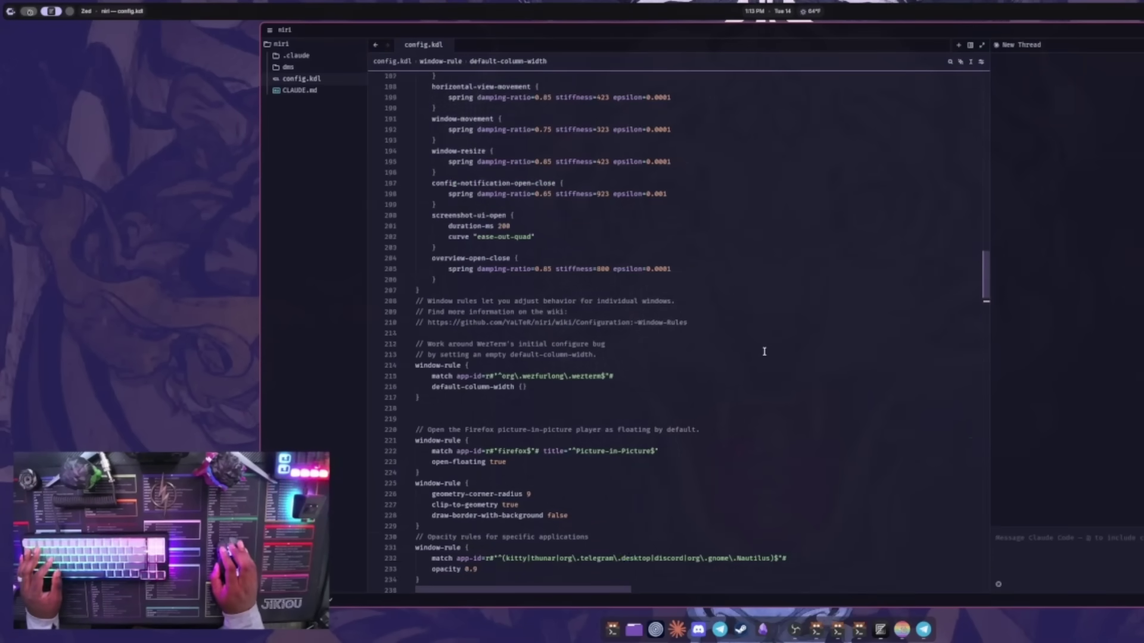
{"action": "scroll", "coordinate": [764, 352], "scroll_direction": "up", "scroll_amount": 15}
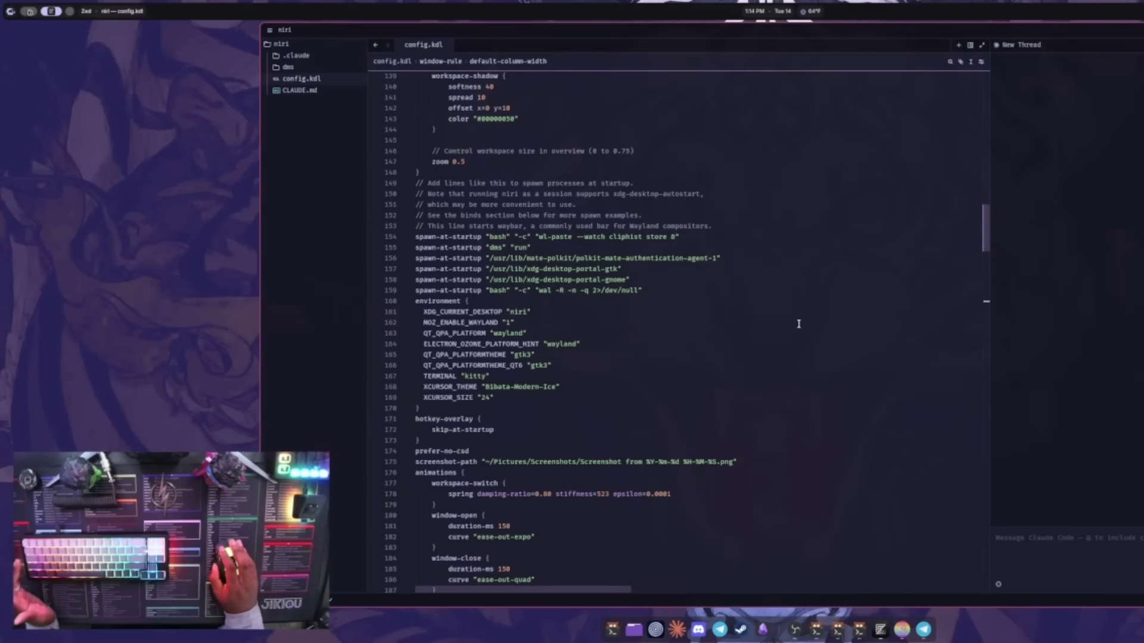
{"action": "scroll", "coordinate": [798, 323], "scroll_direction": "down", "scroll_amount": 1}
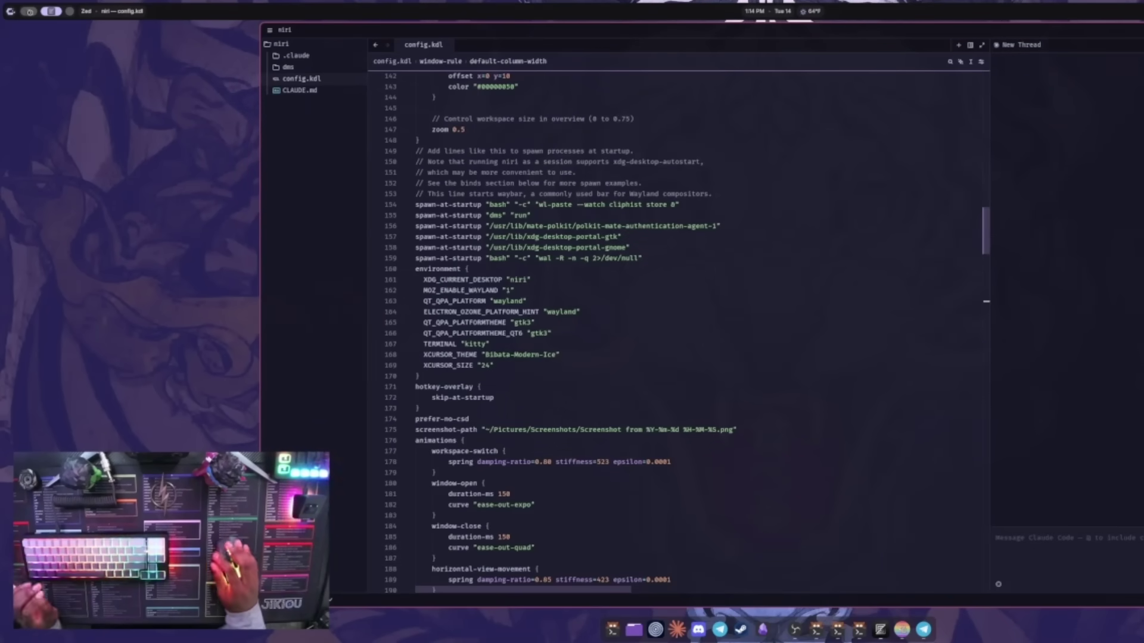
Switch to the Steam workspace below and open the properties of Marvel Rivals from the library.
{"action": "key", "text": "super+Down"}
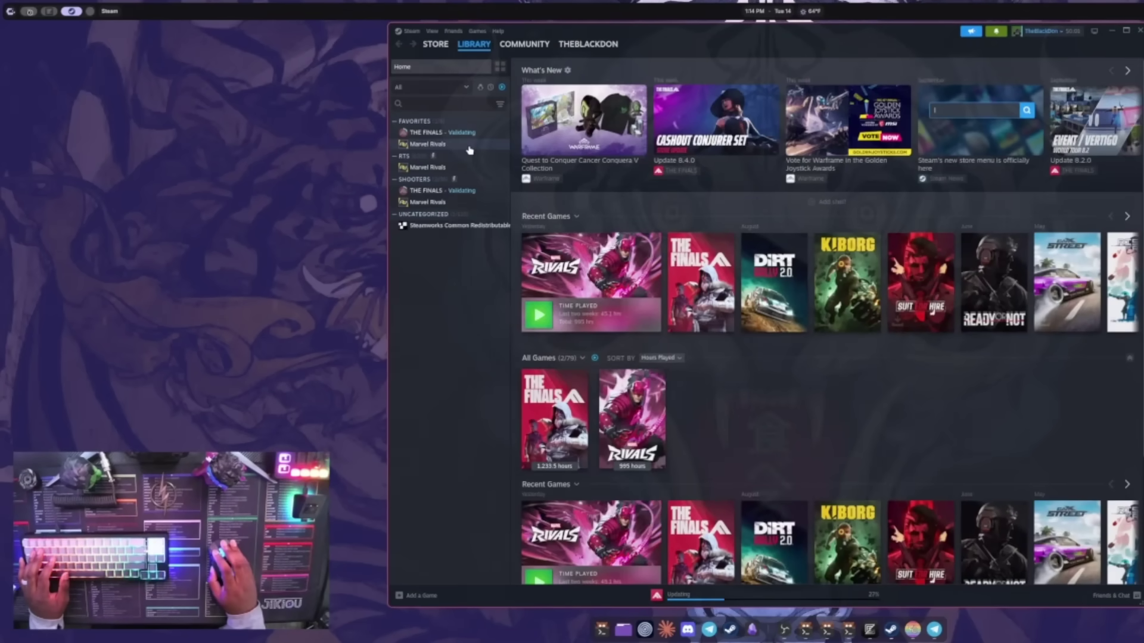
{"action": "left_click", "coordinate": [468, 147]}
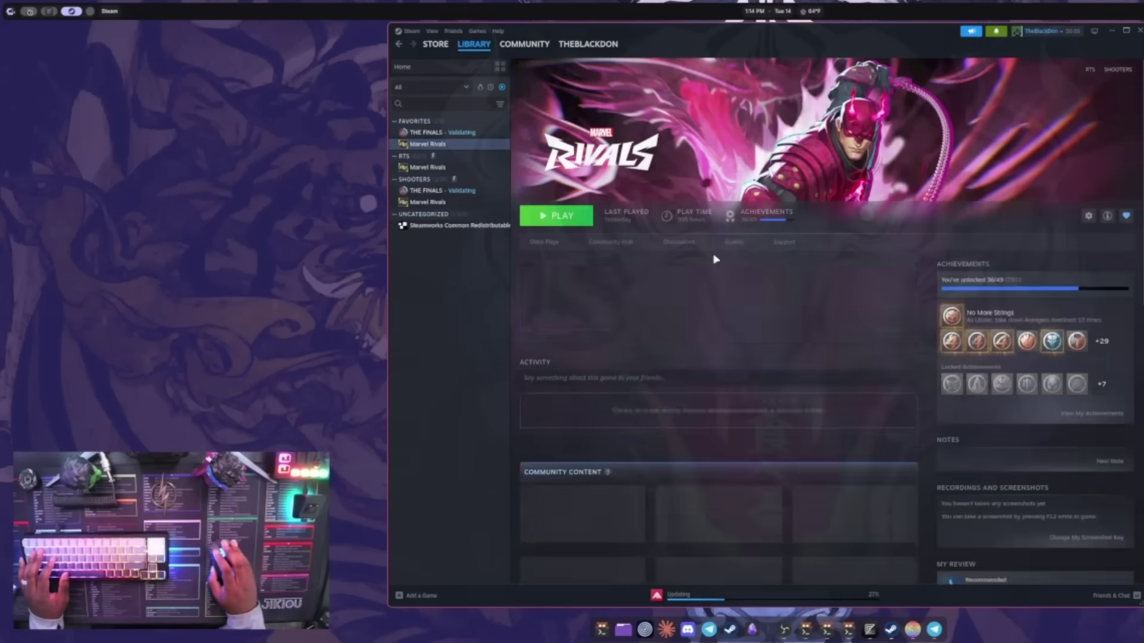
{"action": "left_click", "coordinate": [1088, 216]}
{"action": "left_click", "coordinate": [1051, 295]}
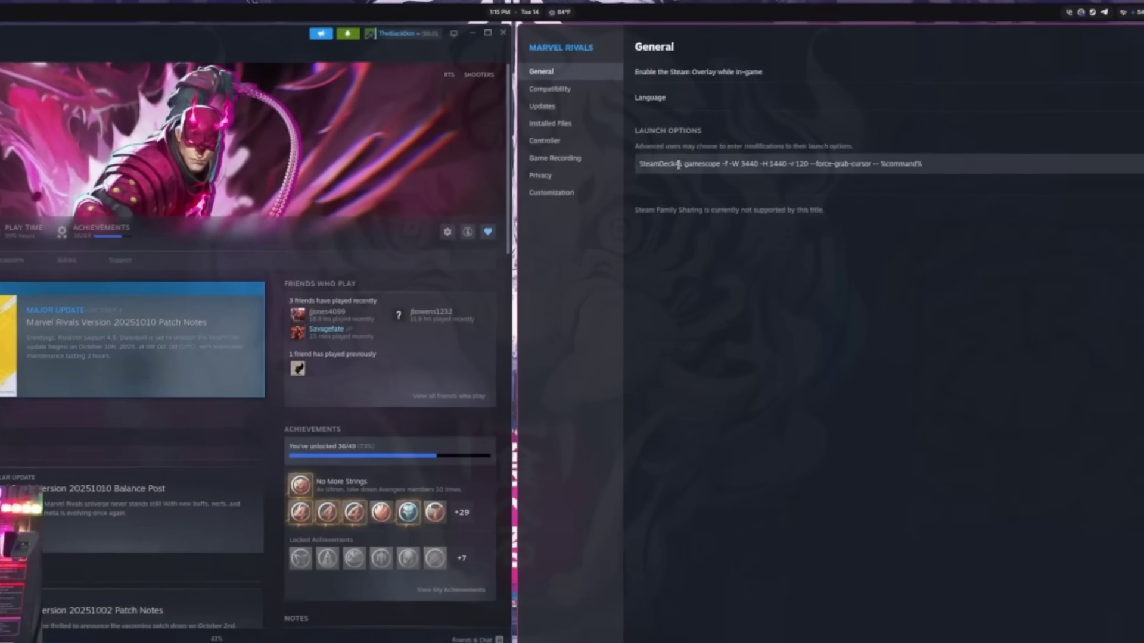
Highlight the gamescope arguments from -W 3440 to --force-grab-cursor in the Marvel Rivals launch options, then close the properties.
{"action": "left_click_drag", "start_coordinate": [862, 149], "coordinate": [915, 150]}
{"action": "left_click_drag", "start_coordinate": [512, 176], "coordinate": [645, 175]}
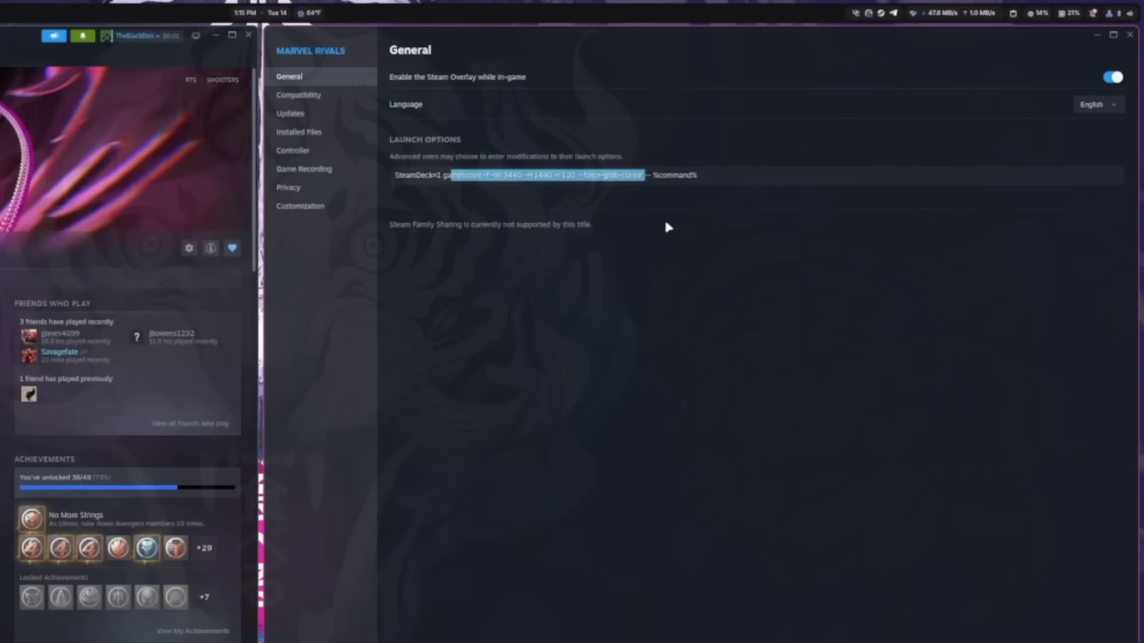
{"action": "left_click", "coordinate": [714, 174]}
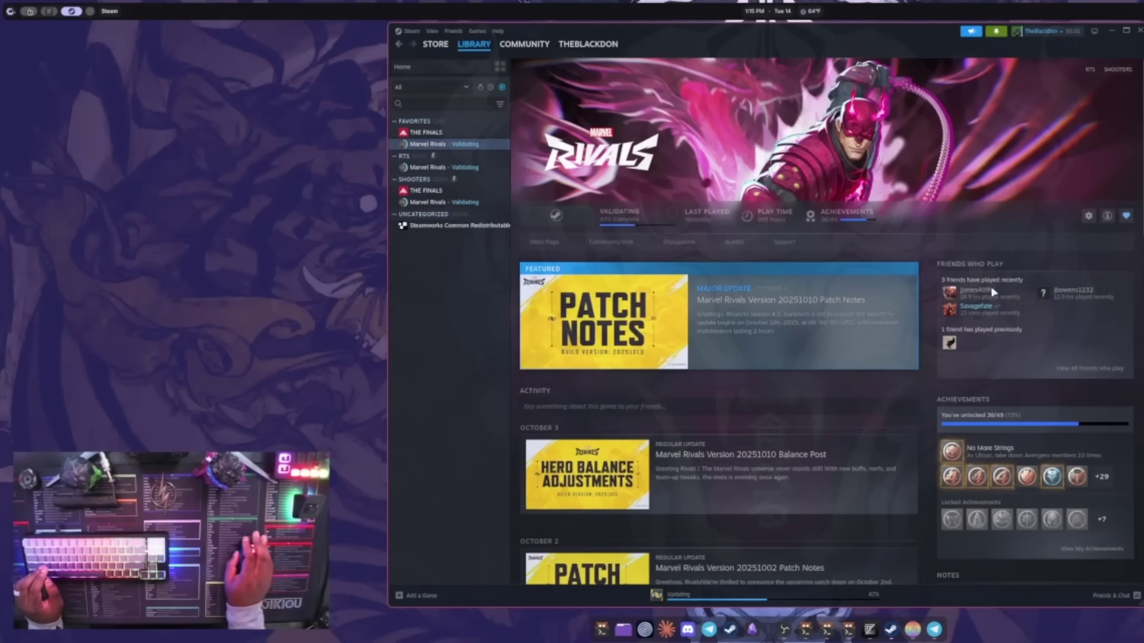
Switch between the Zed and Steam workspaces, finishing on the one with config.kdl.
{"action": "key", "text": "super+Up"}
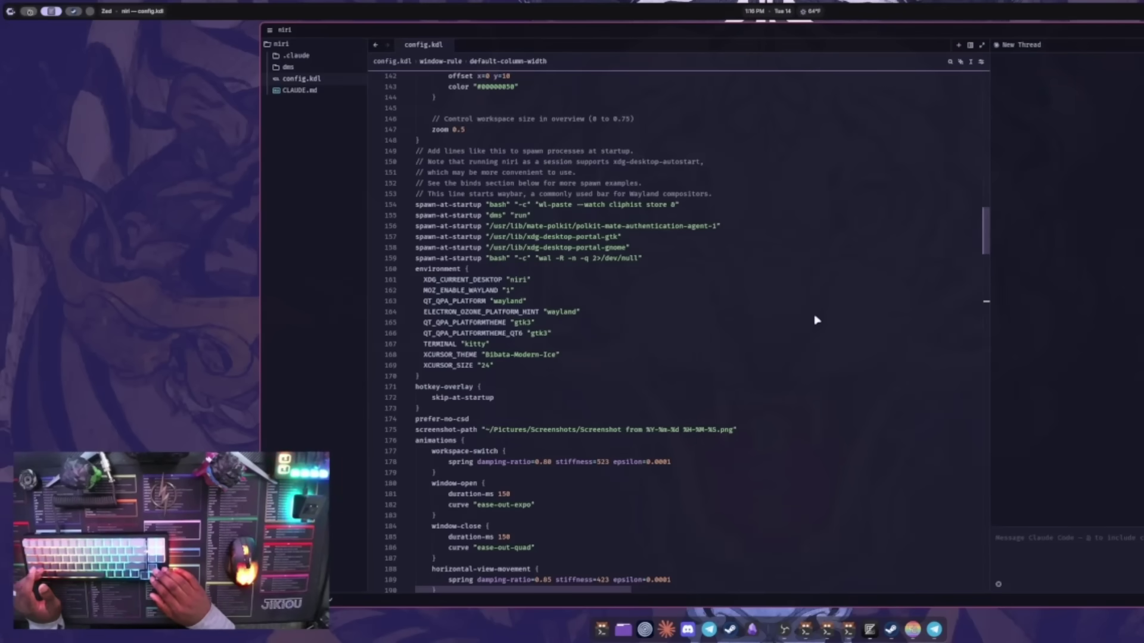
{"action": "key", "text": "super+Down"}
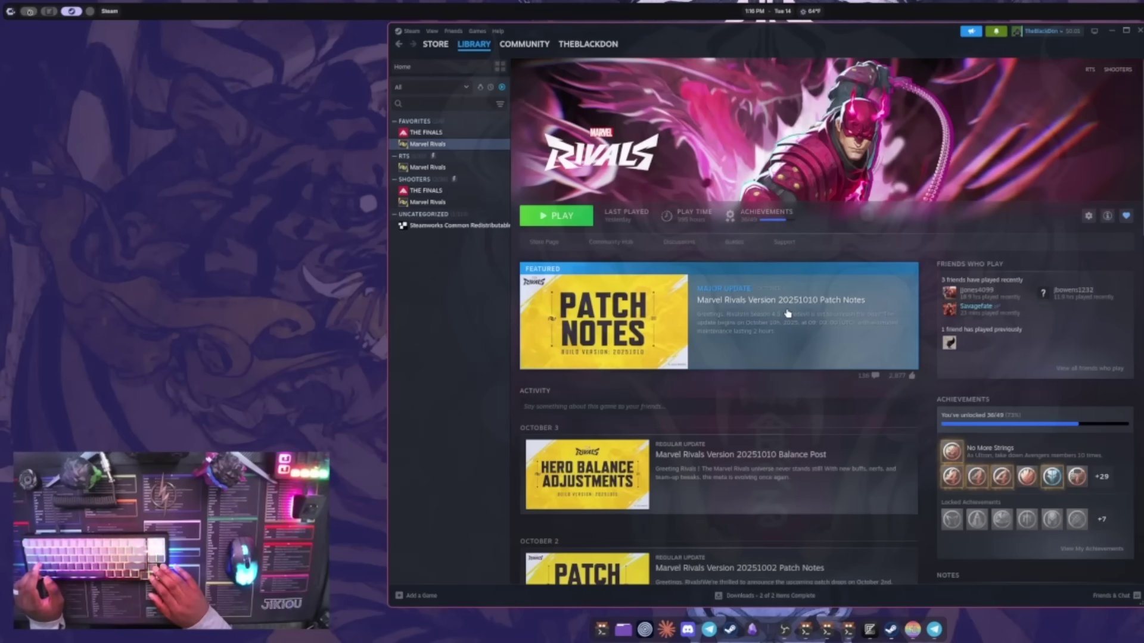
{"action": "key", "text": "super+Up"}
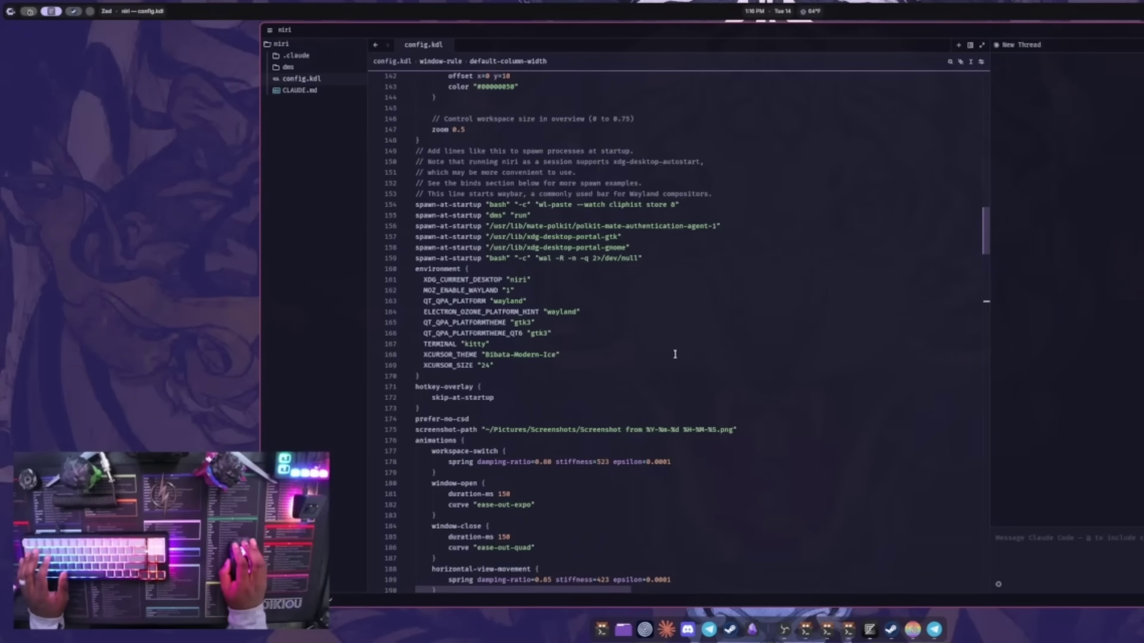
Highlight the xdg-desktop-portal-gnome path and the ending of the xdg-desktop-portal-gtk path in the spawn-at-startup lines.
{"action": "left_click_drag", "start_coordinate": [628, 247], "coordinate": [490, 247]}
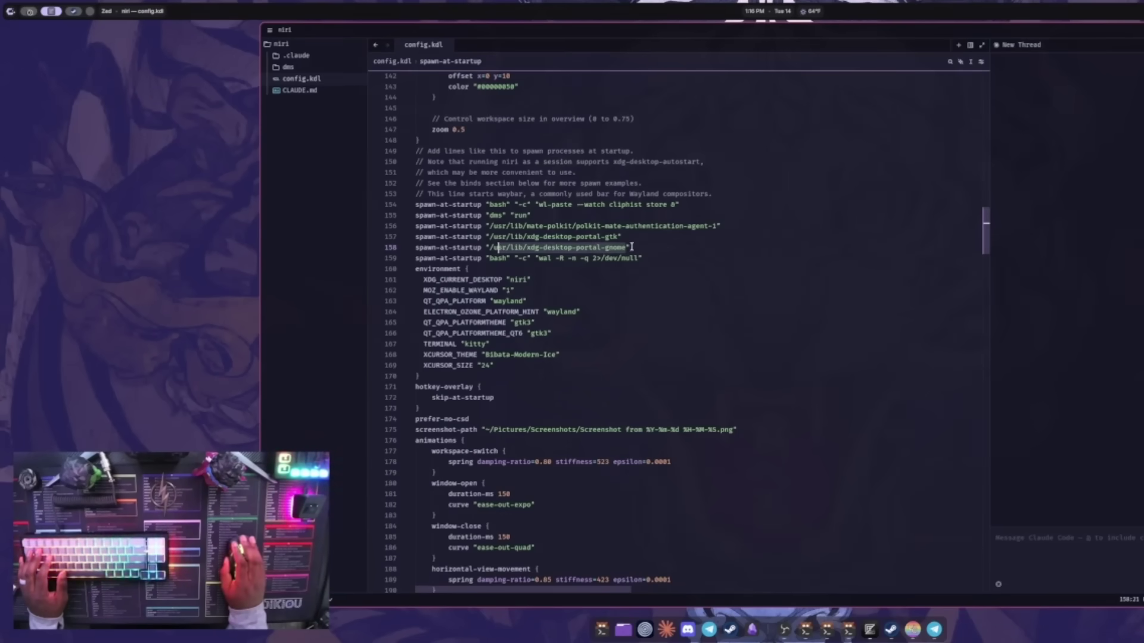
{"action": "left_click", "coordinate": [613, 237]}
{"action": "double_click", "coordinate": [613, 236]}
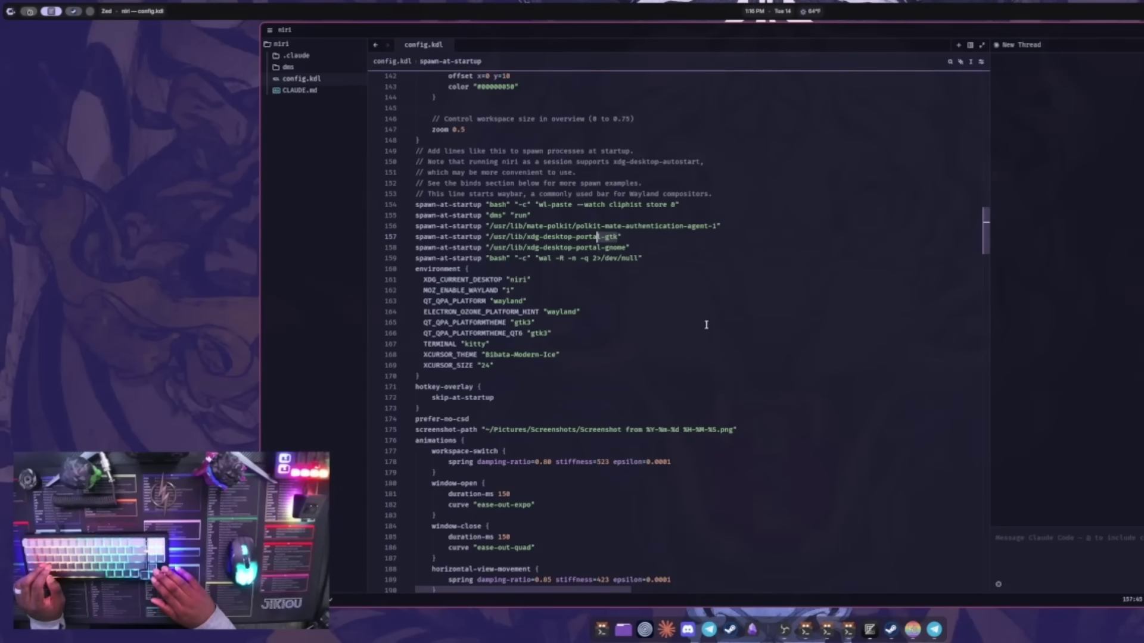
{"action": "key", "text": "shift+Left"}
{"action": "key", "text": "shift+Left"}
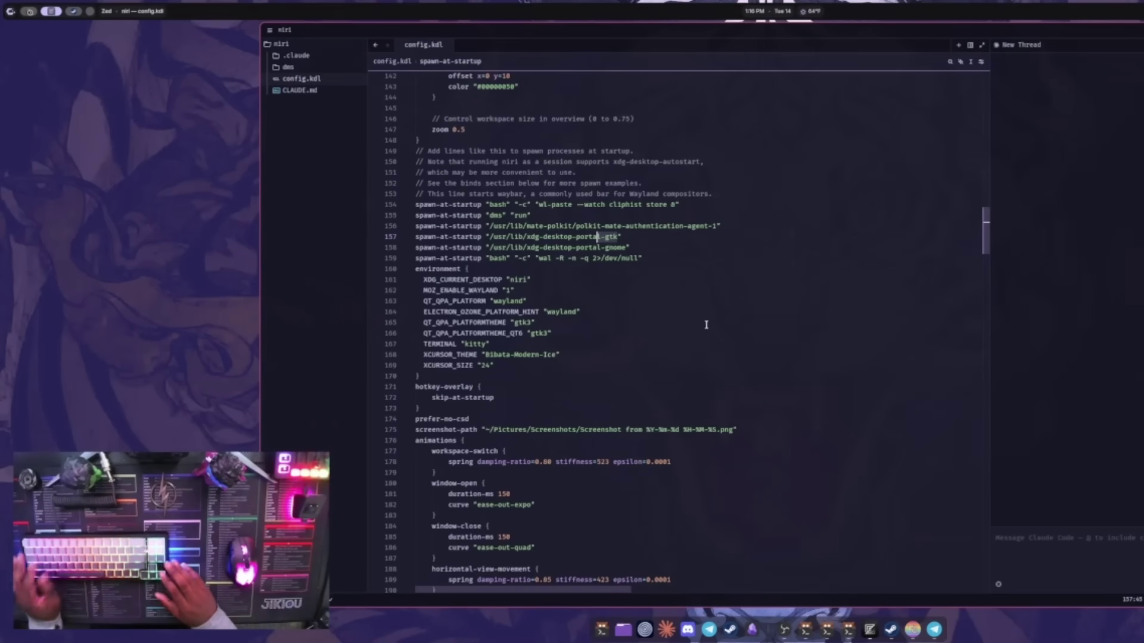
{"action": "left_click", "coordinate": [626, 246]}
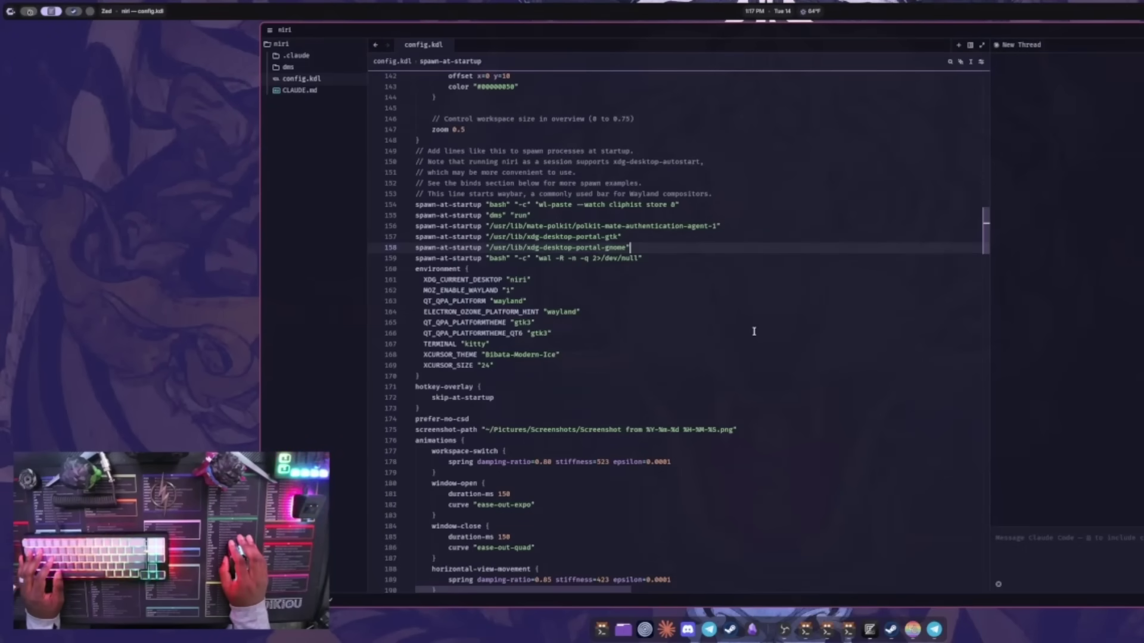
{"action": "scroll", "coordinate": [754, 325], "scroll_direction": "up", "scroll_amount": 9}
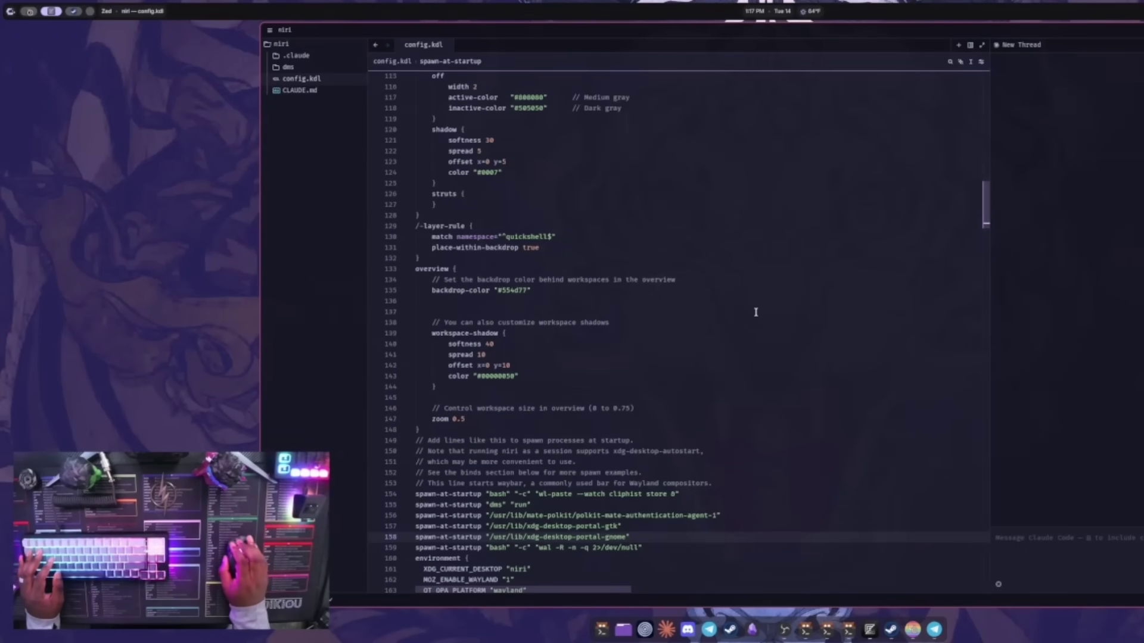